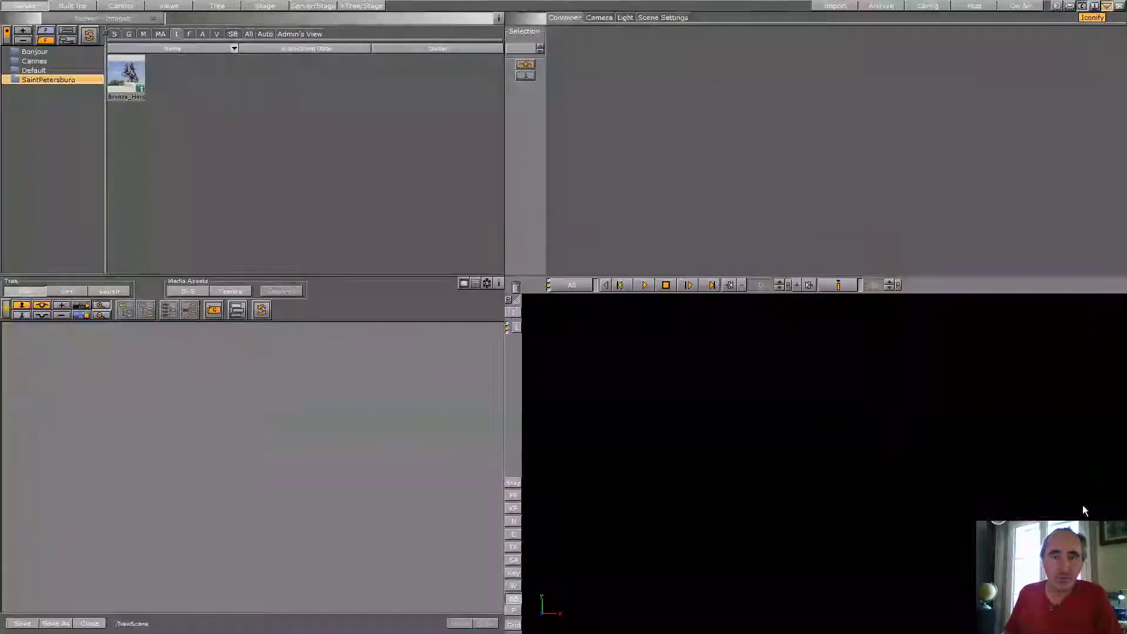
# - Add the Bronze_Horseman_02 image to the scene, scale it proportionally to 7.54 and set its Y position to -20
pyautogui.moveTo(129, 76); pyautogui.dragTo(88, 467)
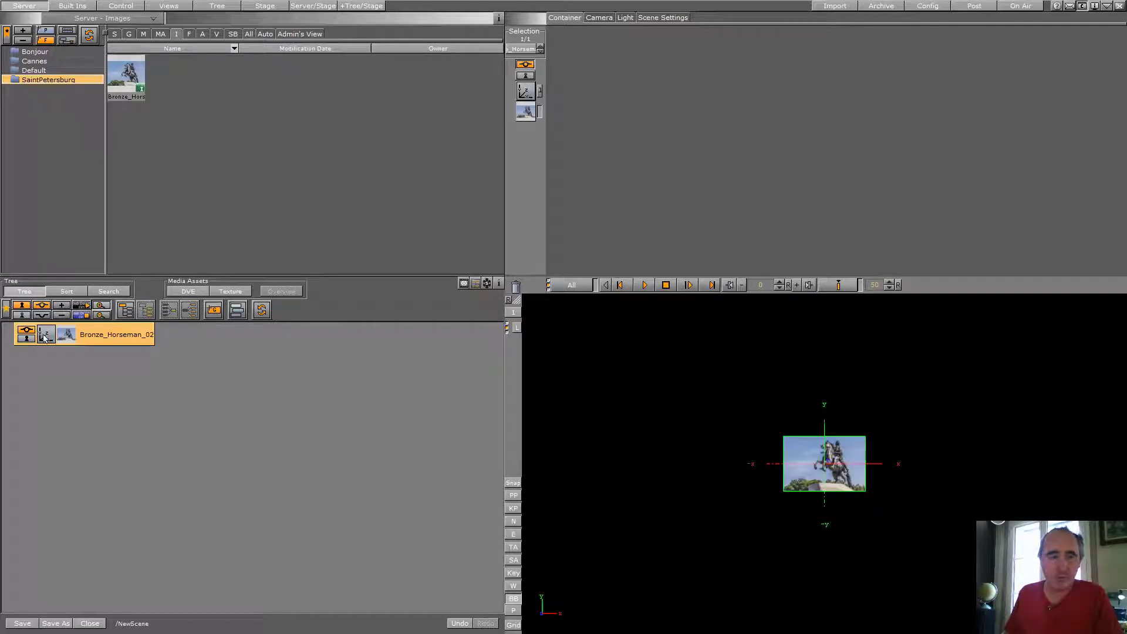
pyautogui.click(45, 339)
pyautogui.moveTo(585, 181); pyautogui.dragTo(869, 177)
pyautogui.moveTo(595, 84); pyautogui.dragTo(599, 90)
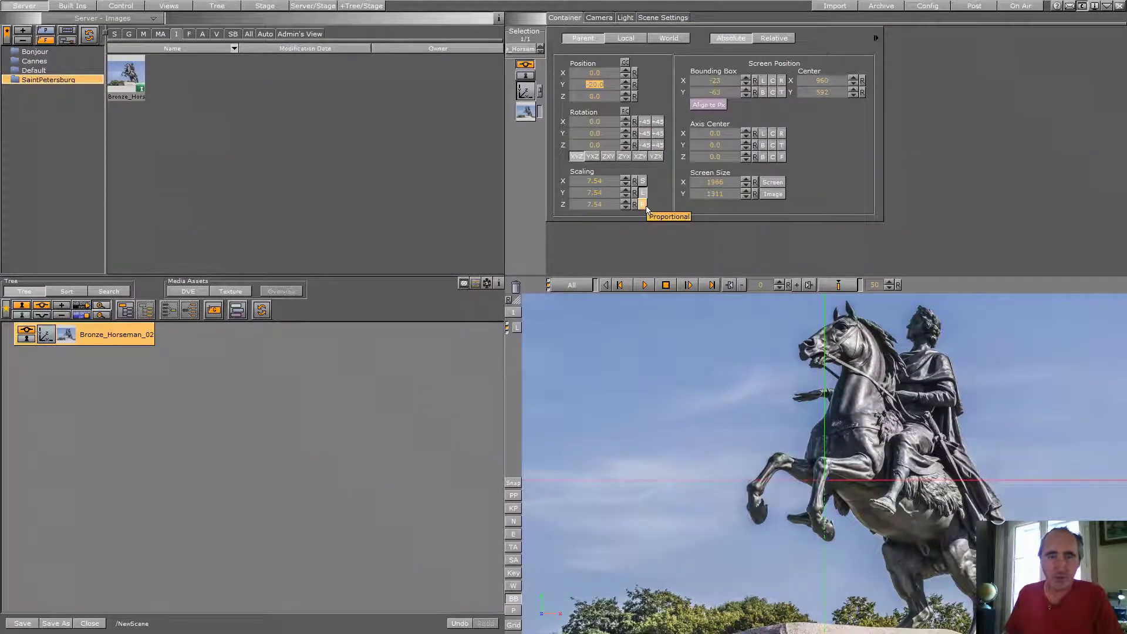
# - Switch to Chrome, examine the /bcvizrt index and its address for the WEATHER.via archive, and return to the scene editor
pyautogui.hotkey('alt', 'Tab')
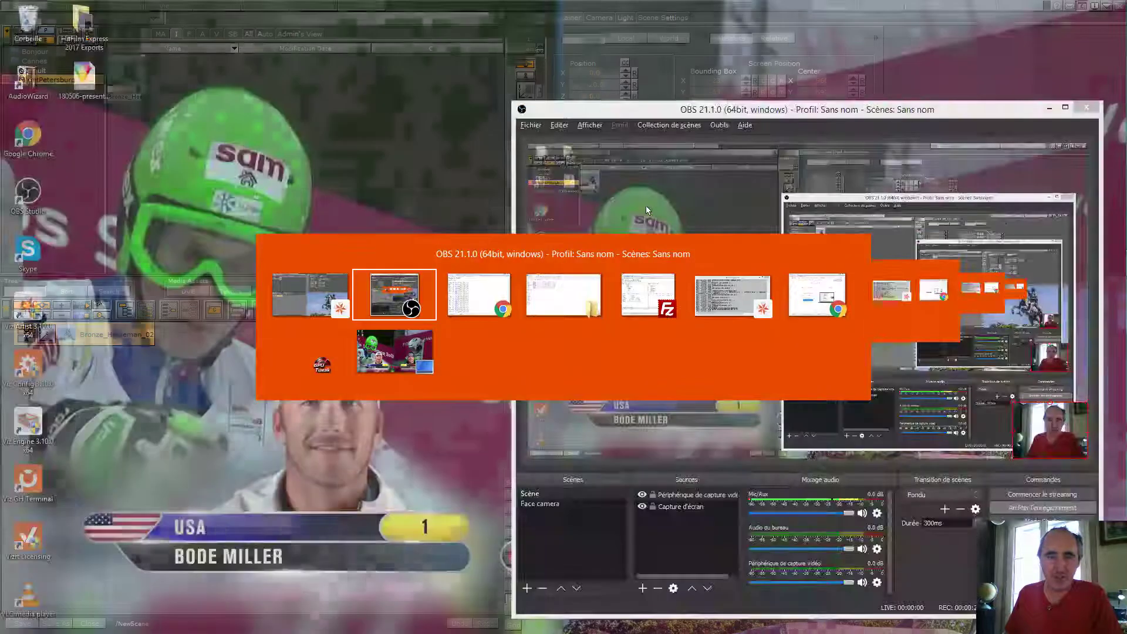
pyautogui.hotkey('alt', 'Tab')
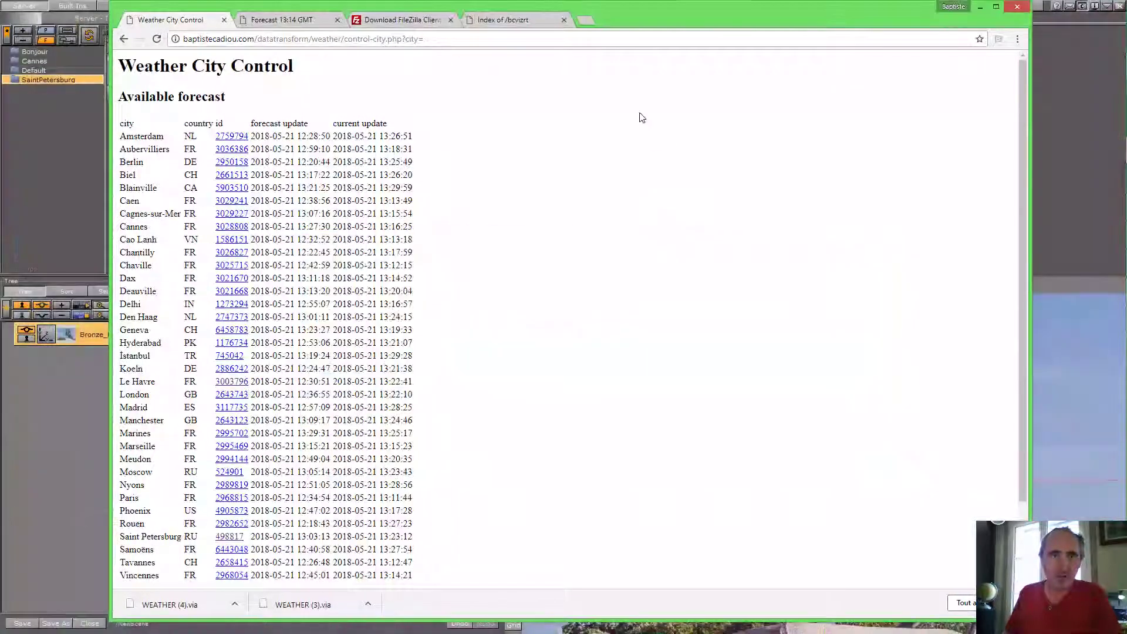
pyautogui.click(511, 22)
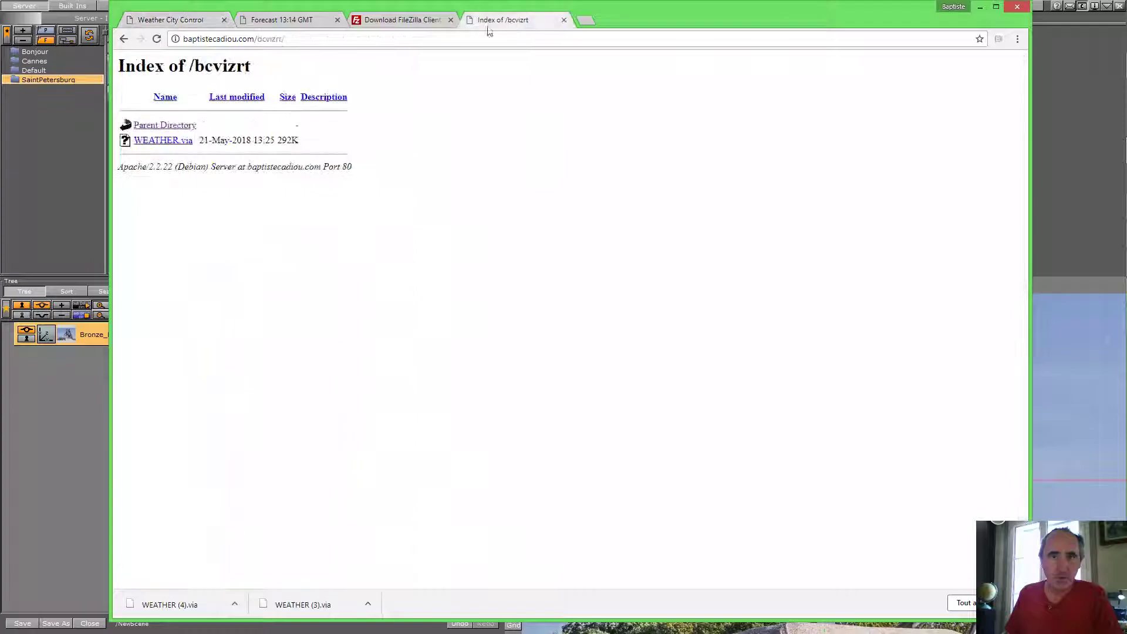
pyautogui.click(215, 41)
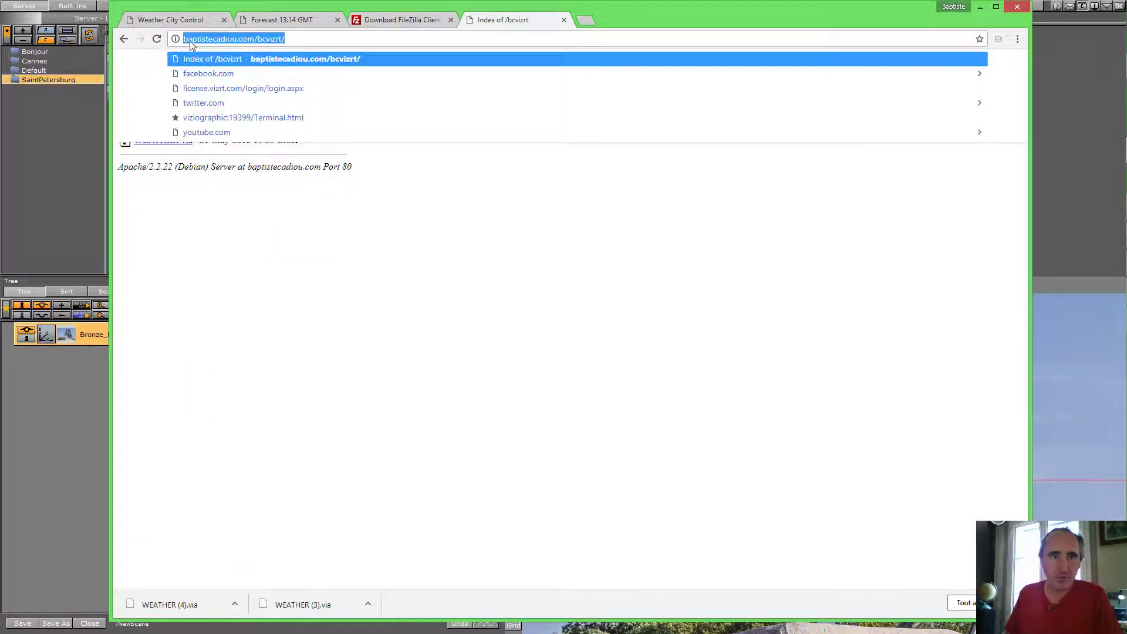
pyautogui.click(301, 37)
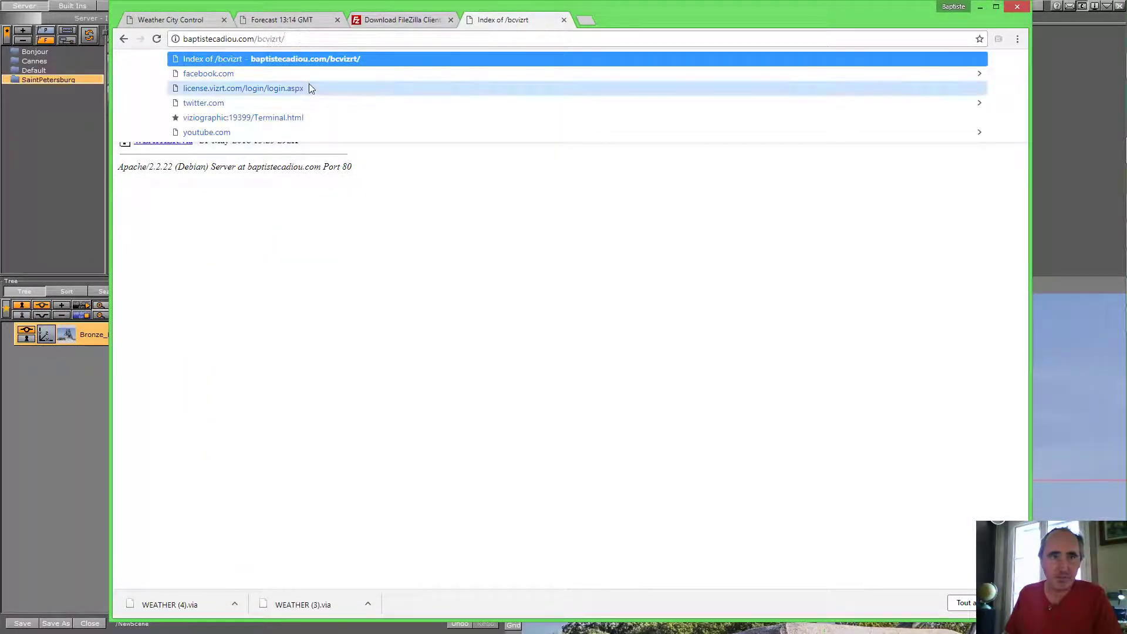
pyautogui.press('Return')
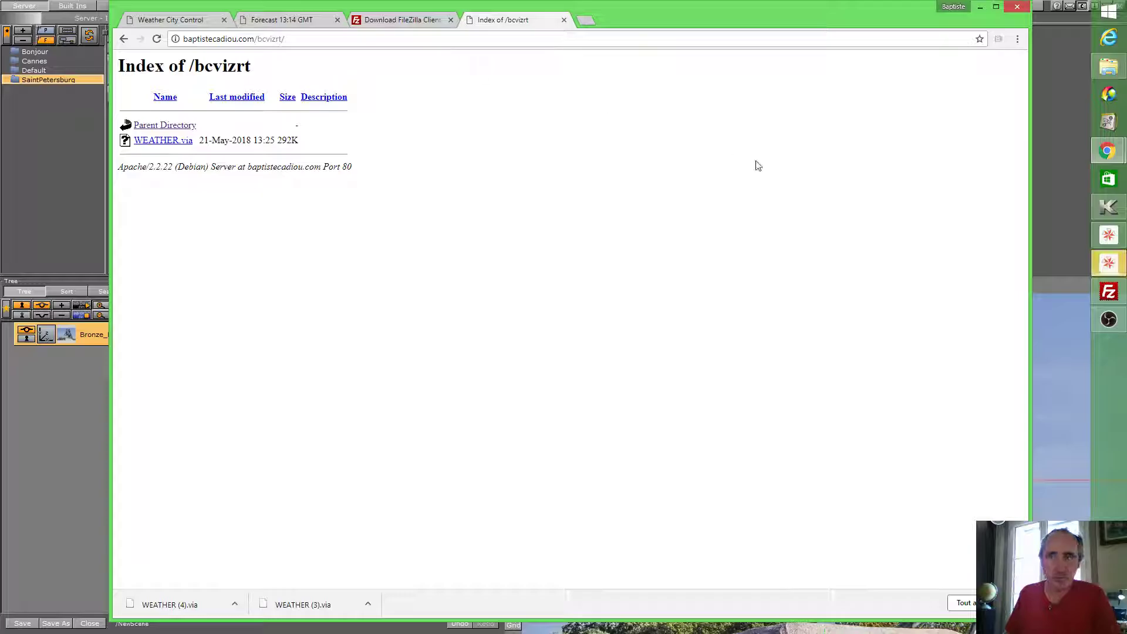
pyautogui.click(1045, 166)
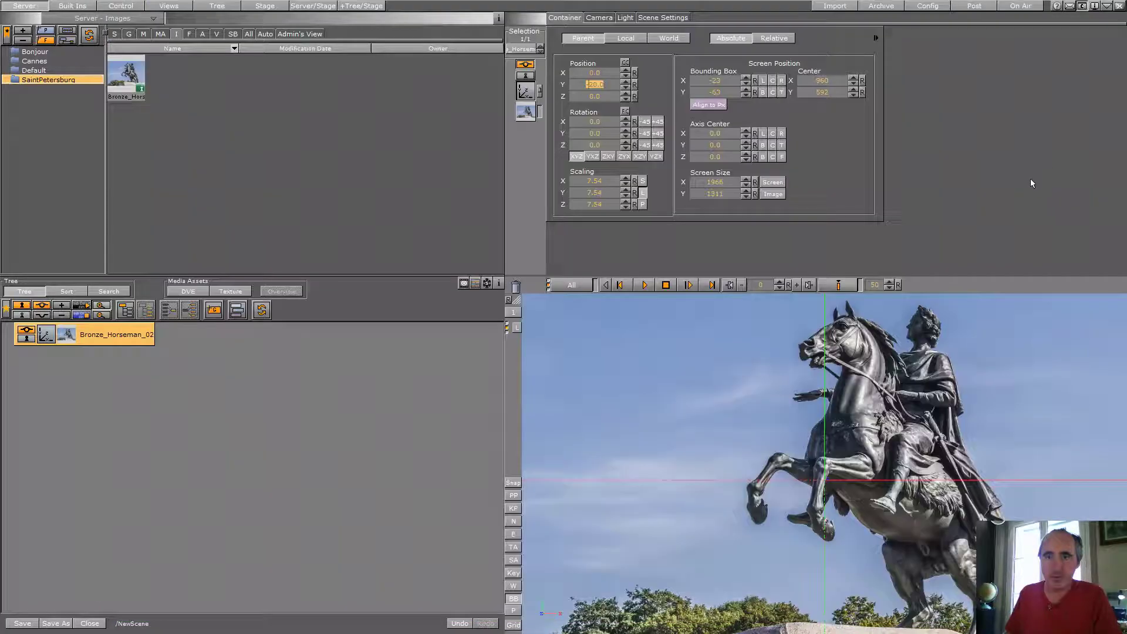
# - Browse to the user's Downloads folder in the import view and list the archives available for import
pyautogui.click(839, 6)
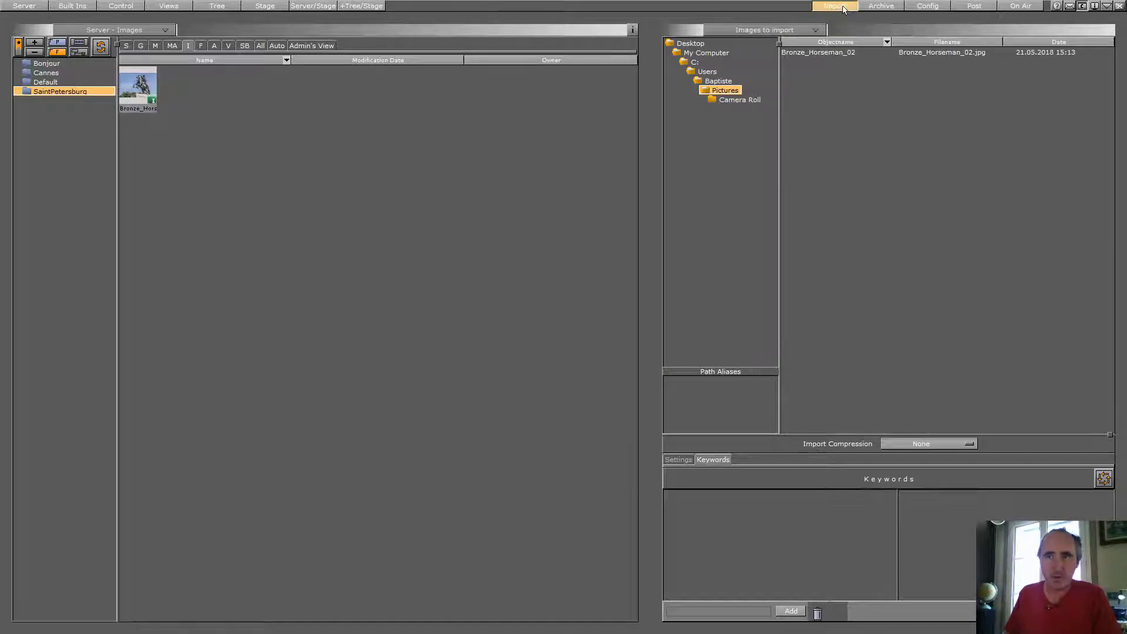
pyautogui.click(693, 73)
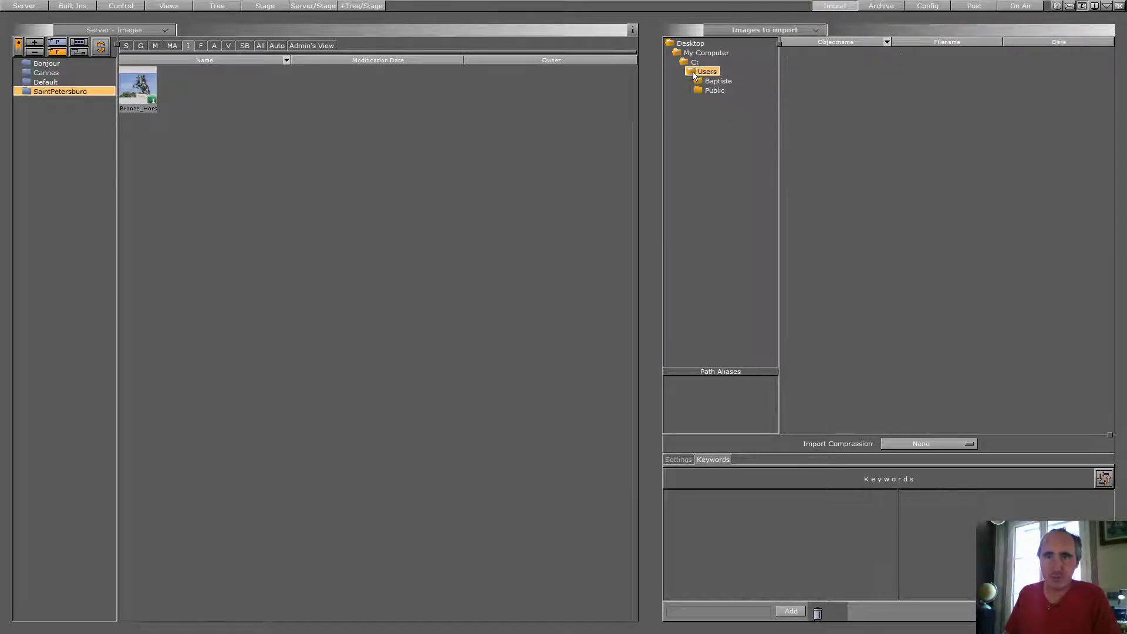
pyautogui.click(698, 91)
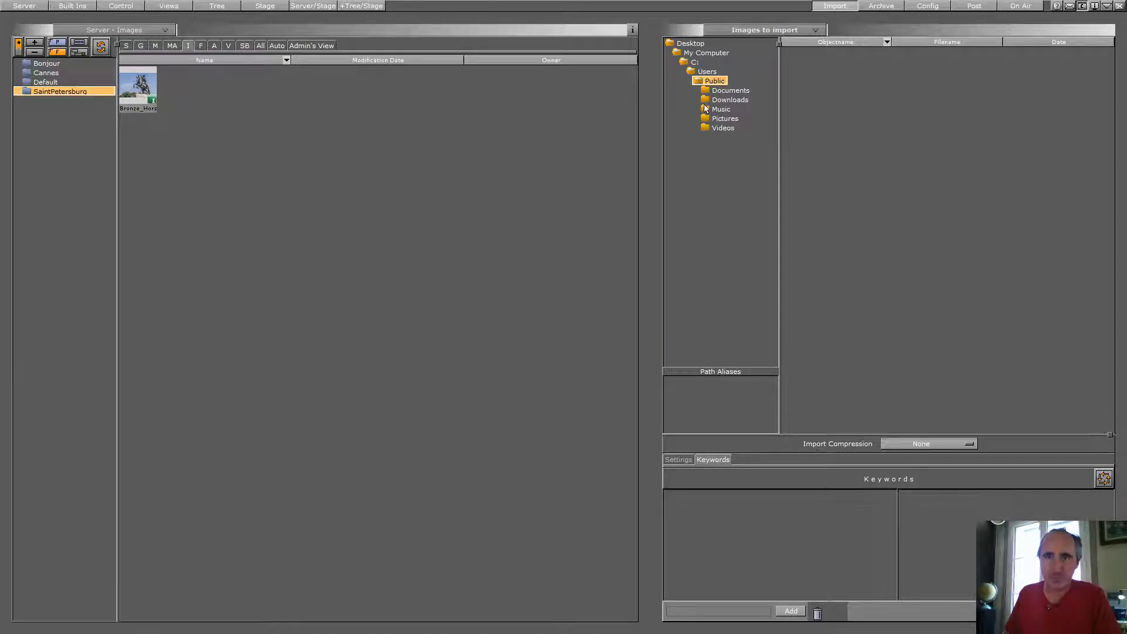
pyautogui.click(706, 71)
pyautogui.click(714, 81)
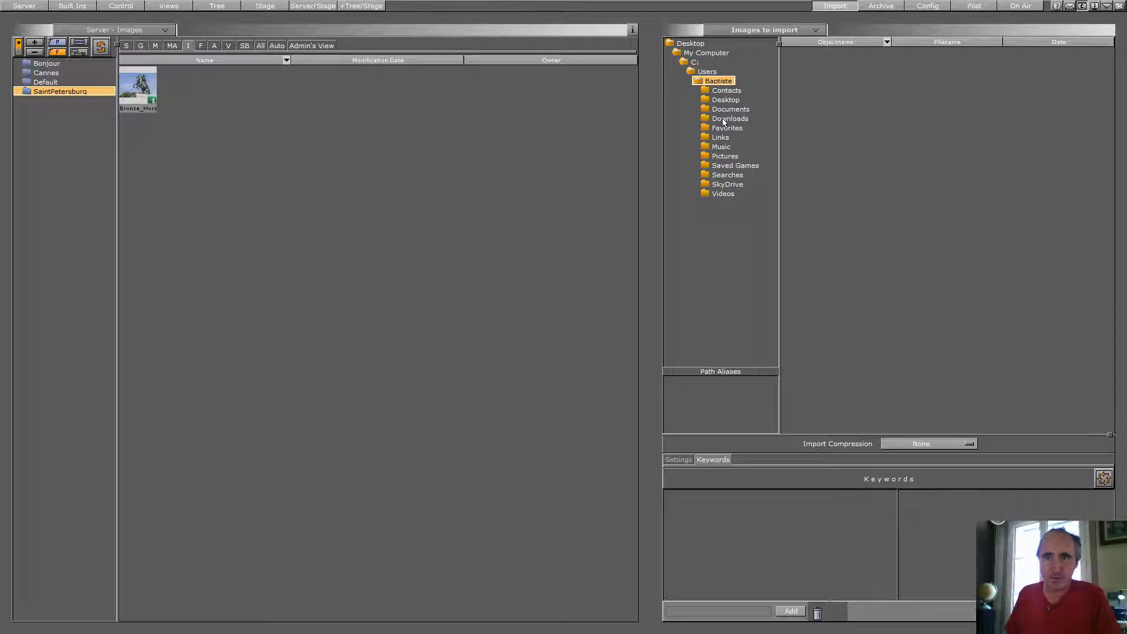
pyautogui.click(724, 121)
pyautogui.click(791, 30)
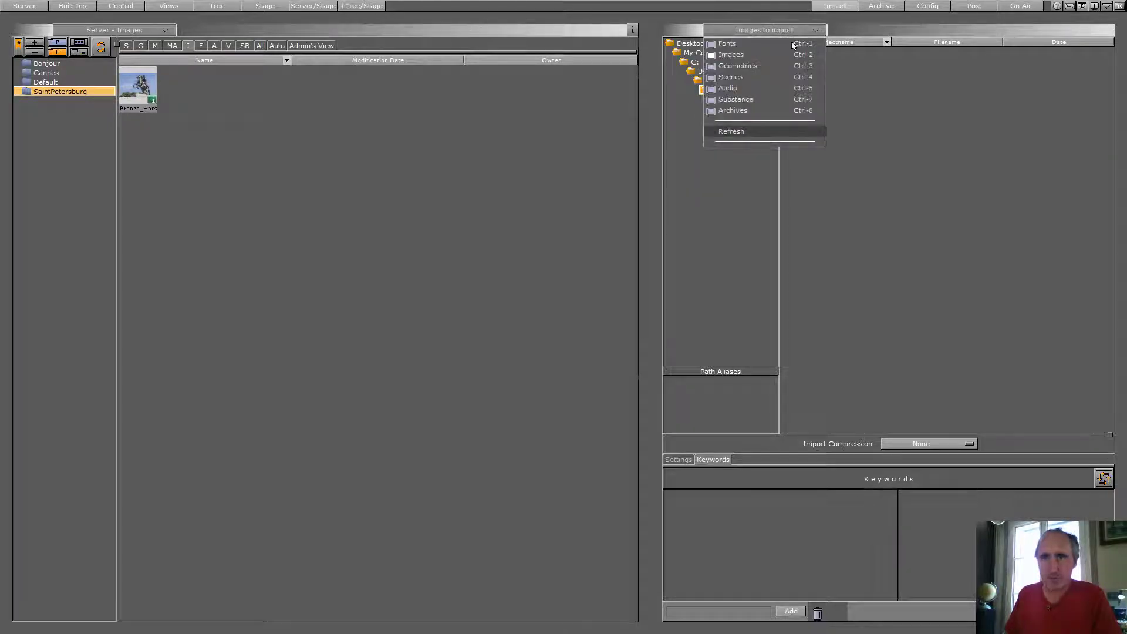
pyautogui.click(733, 111)
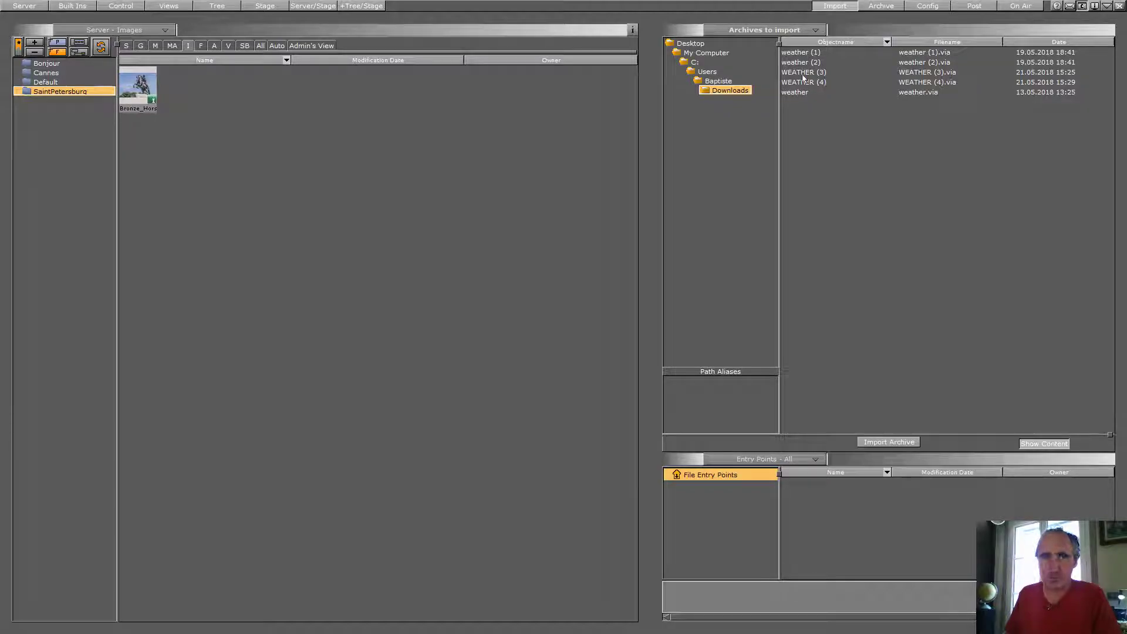
# - Show the scenes in the SaintPetersburg folder, save the current scene there as "bronze" and close it
pyautogui.click(126, 46)
pyautogui.click(23, 6)
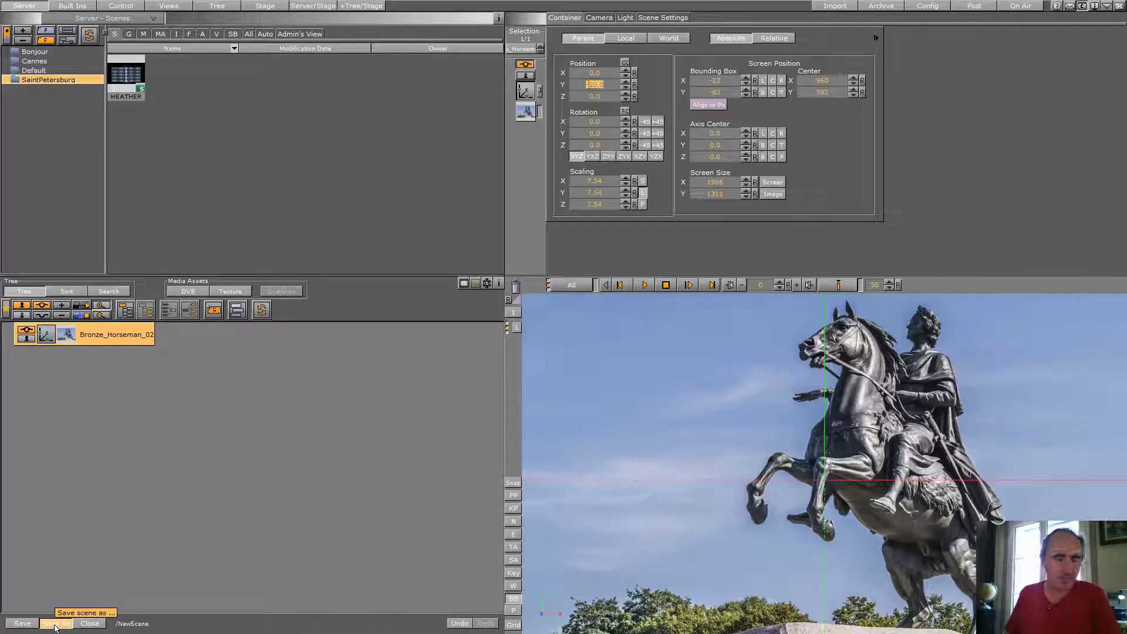
pyautogui.click(55, 624)
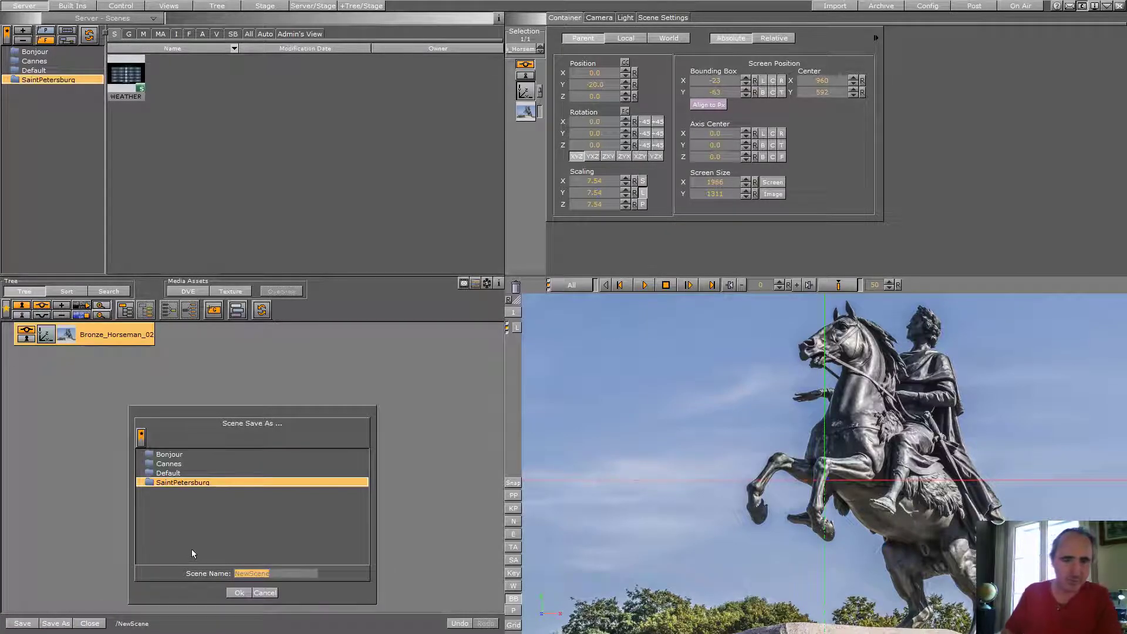
pyautogui.write('bronze')
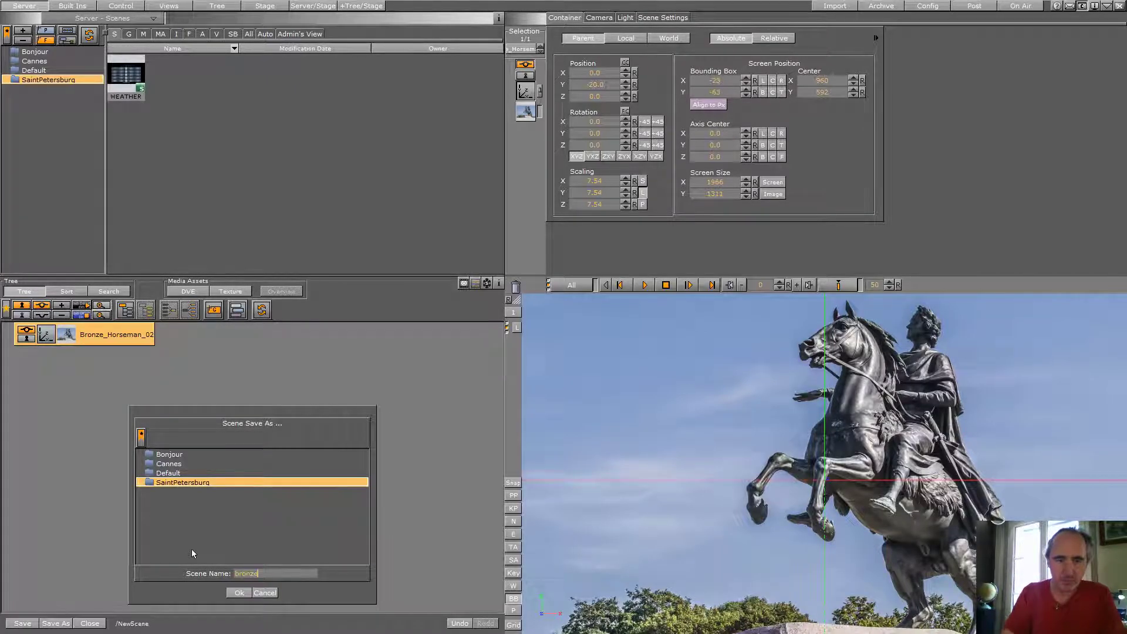
pyautogui.press('Return')
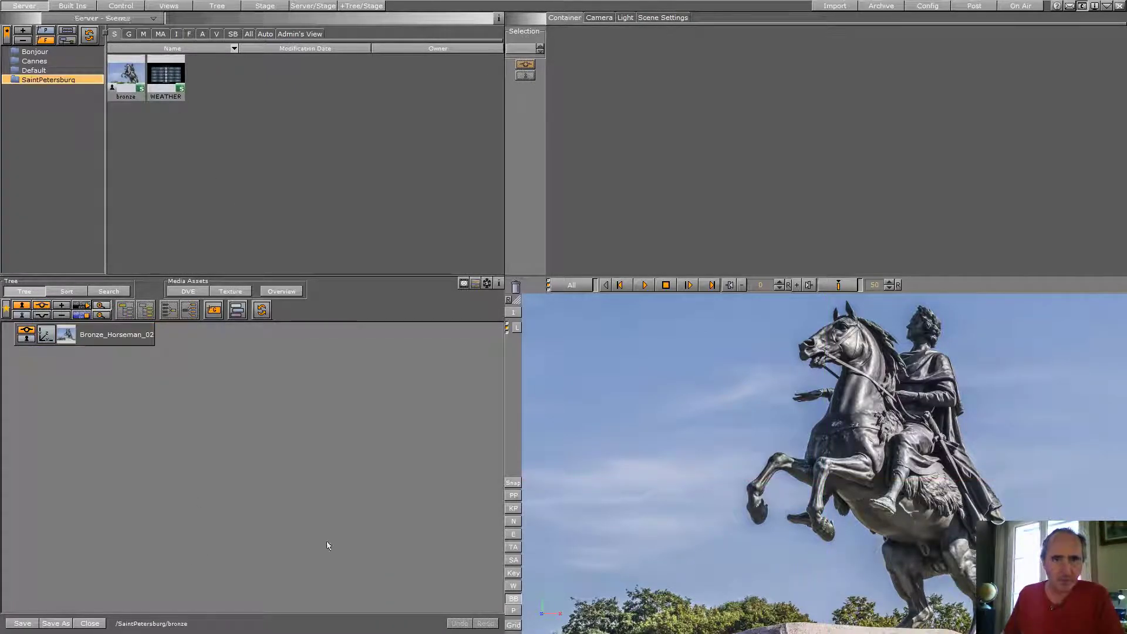
pyautogui.click(90, 622)
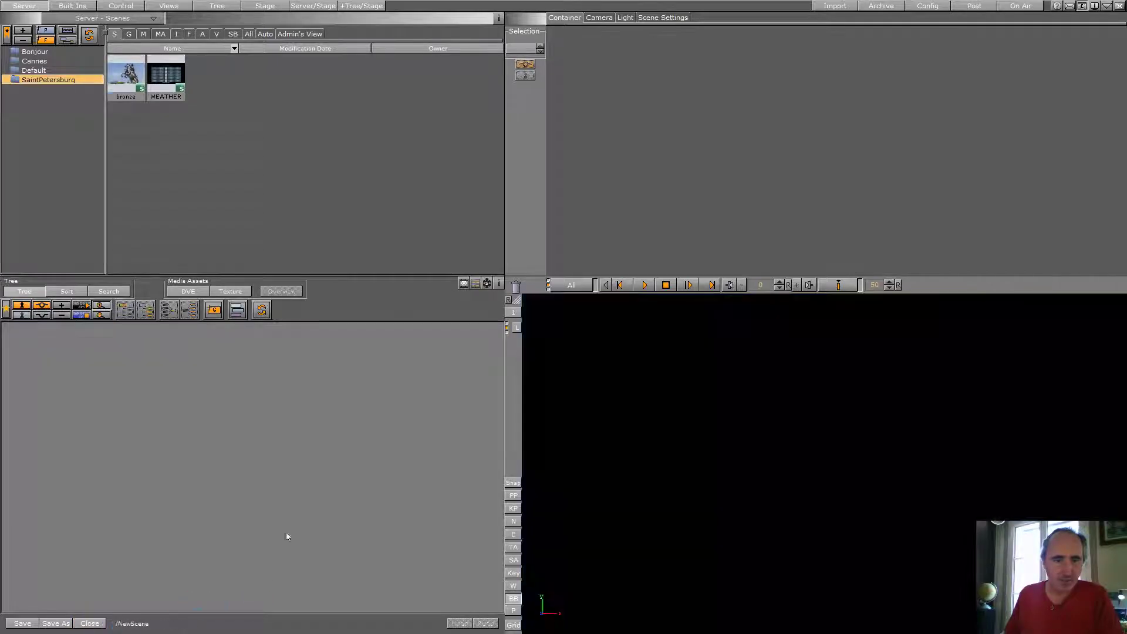
# - Show the scene layers, place the bronze scene in the back layer and open WEATHER in the main layer
pyautogui.click(516, 330)
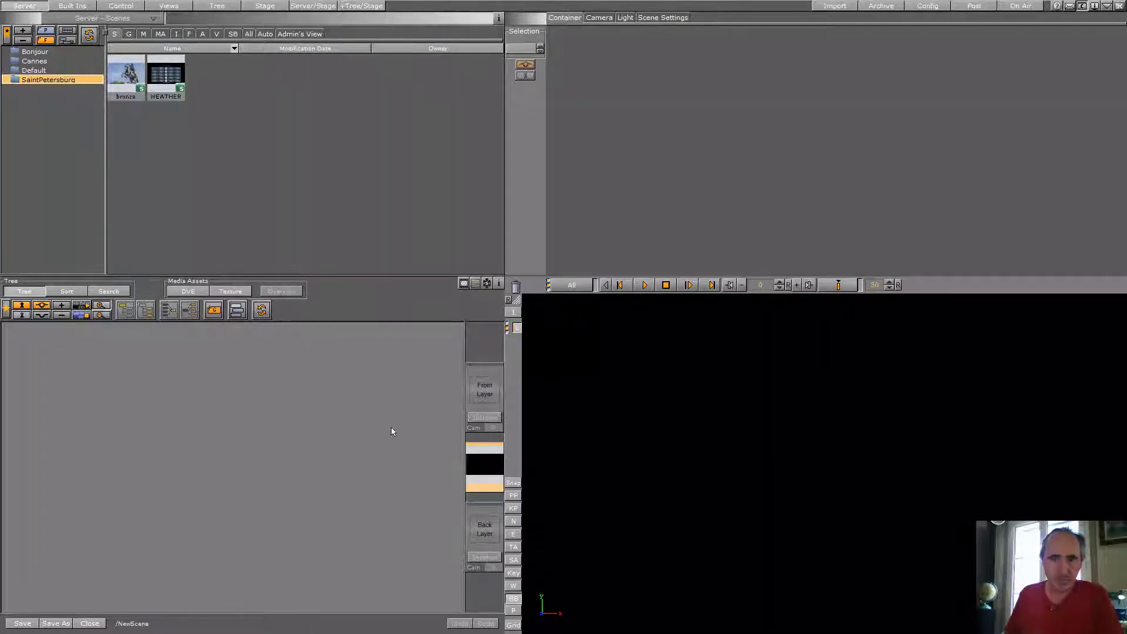
pyautogui.moveTo(124, 78); pyautogui.dragTo(480, 536)
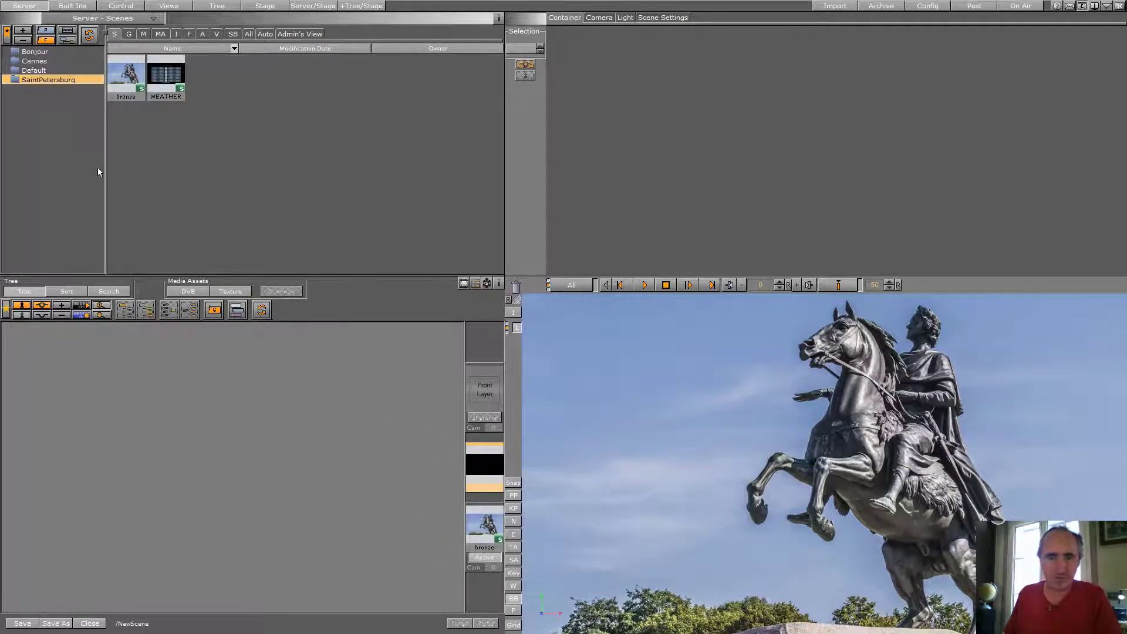
pyautogui.doubleClick(159, 80)
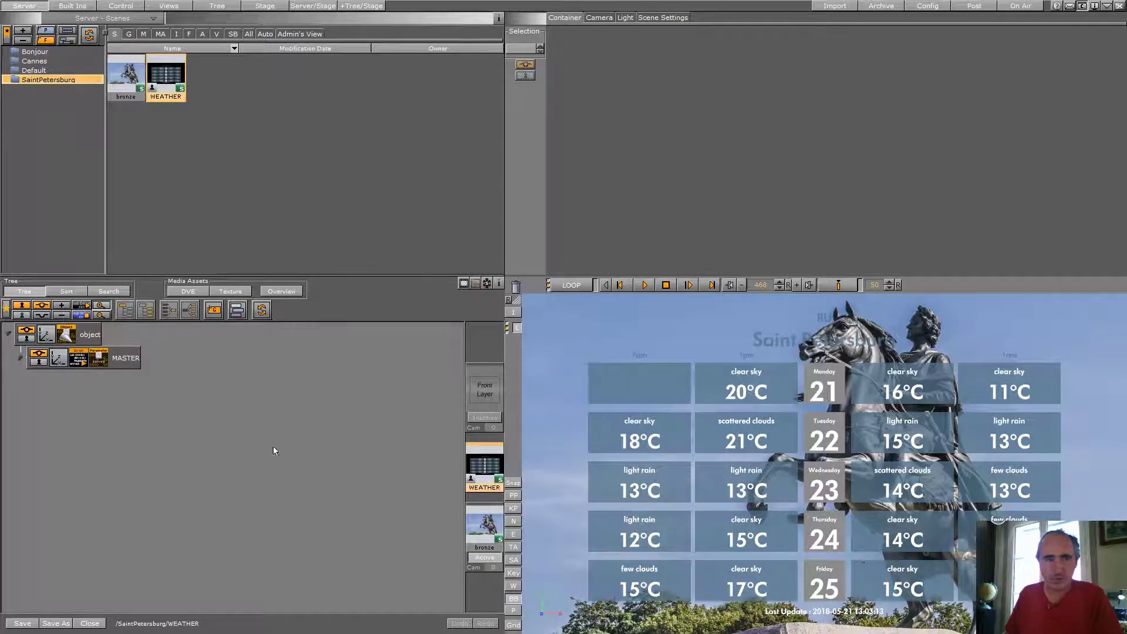
# - Open the script plugin settings of the MASTER container and inspect its Host and id values
pyautogui.click(77, 362)
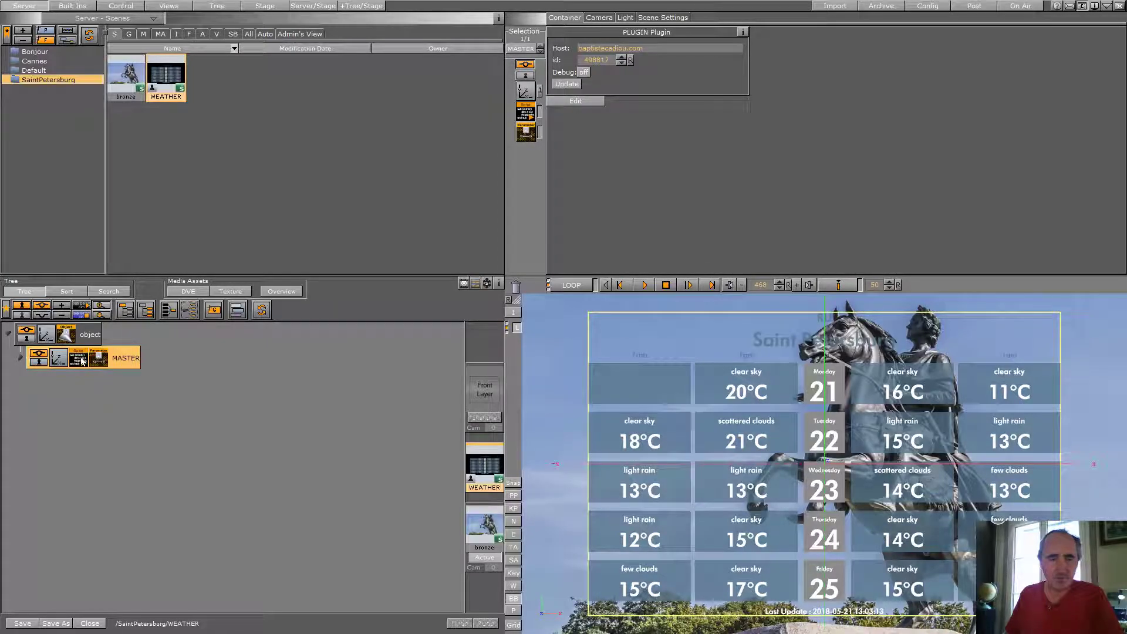
pyautogui.click(678, 47)
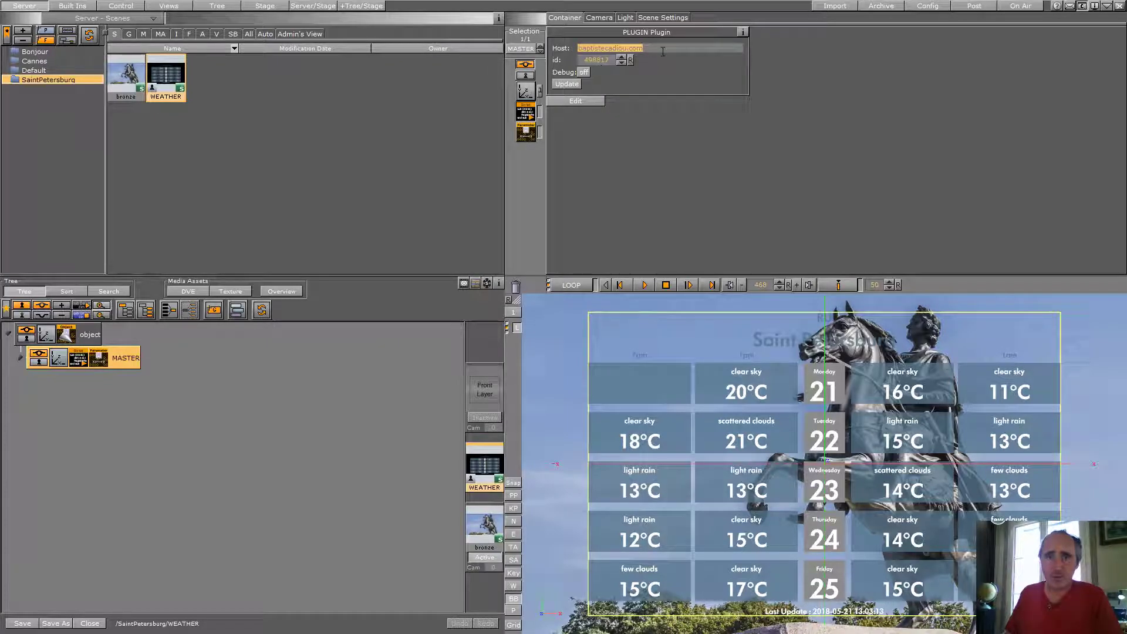
pyautogui.click(597, 60)
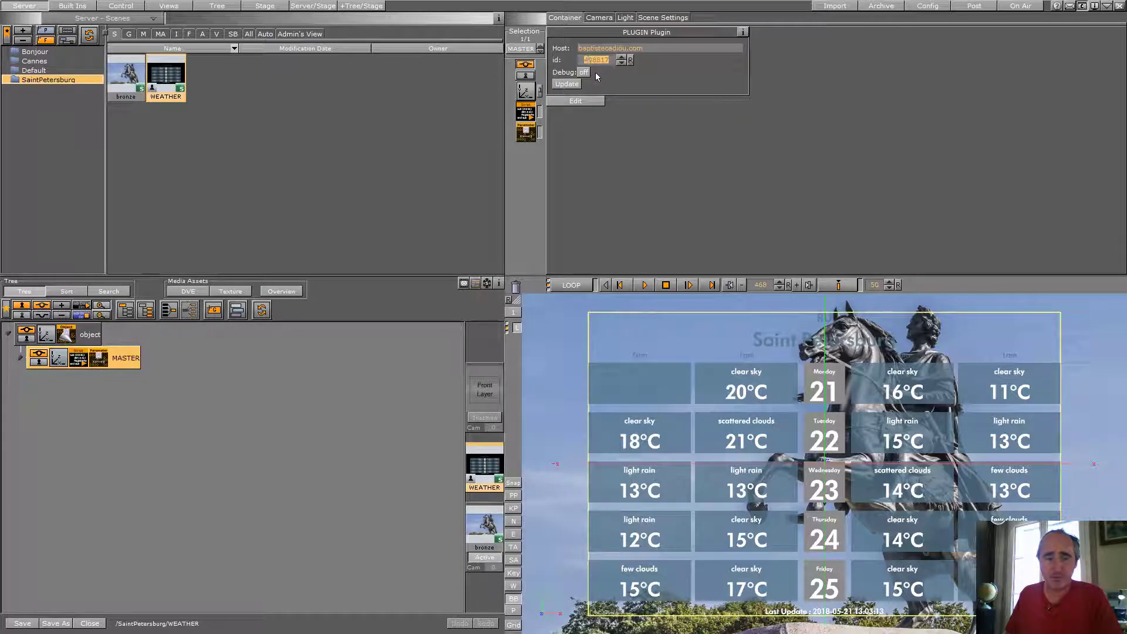
# - Switch to Chrome and examine the Weather City Control page's address and its list of available cities and ids
pyautogui.hotkey('alt', 'Tab')
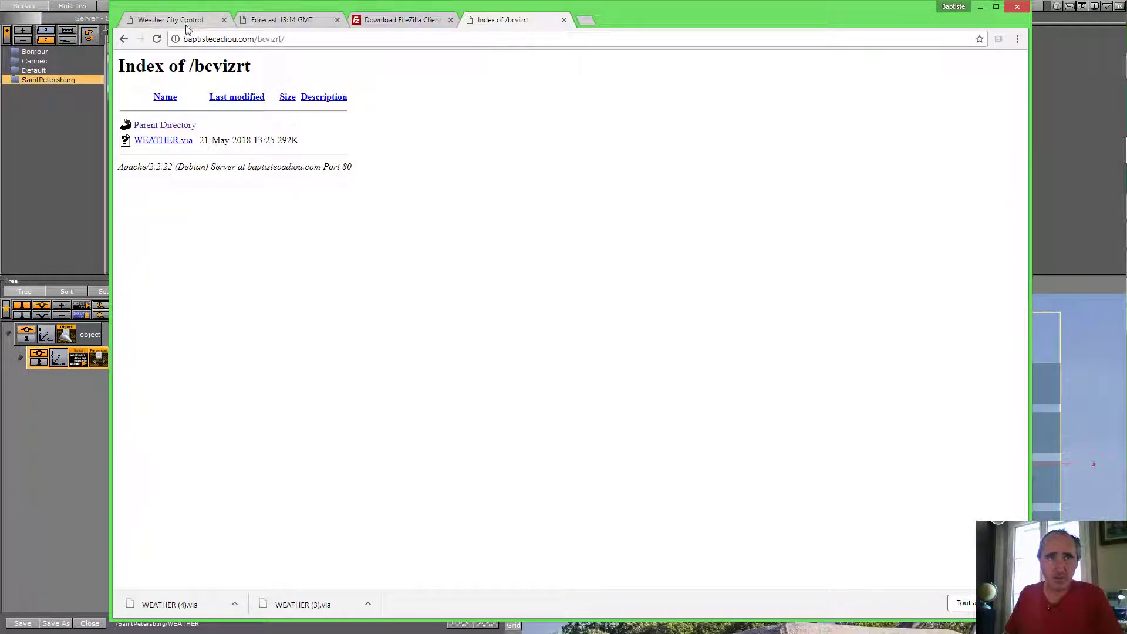
pyautogui.click(186, 21)
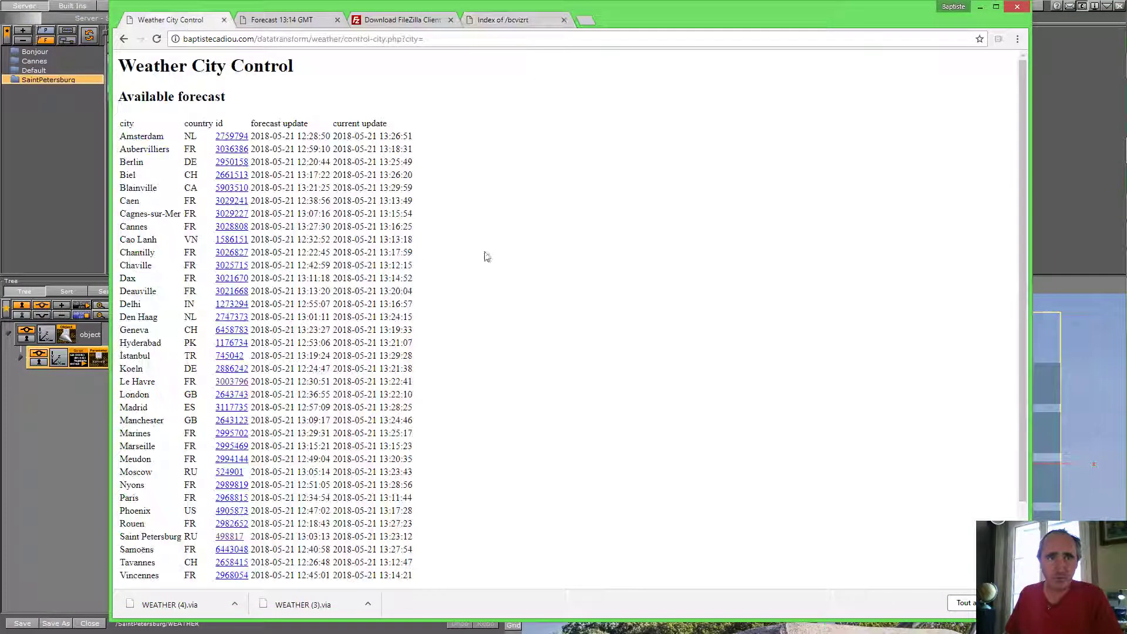
pyautogui.click(181, 41)
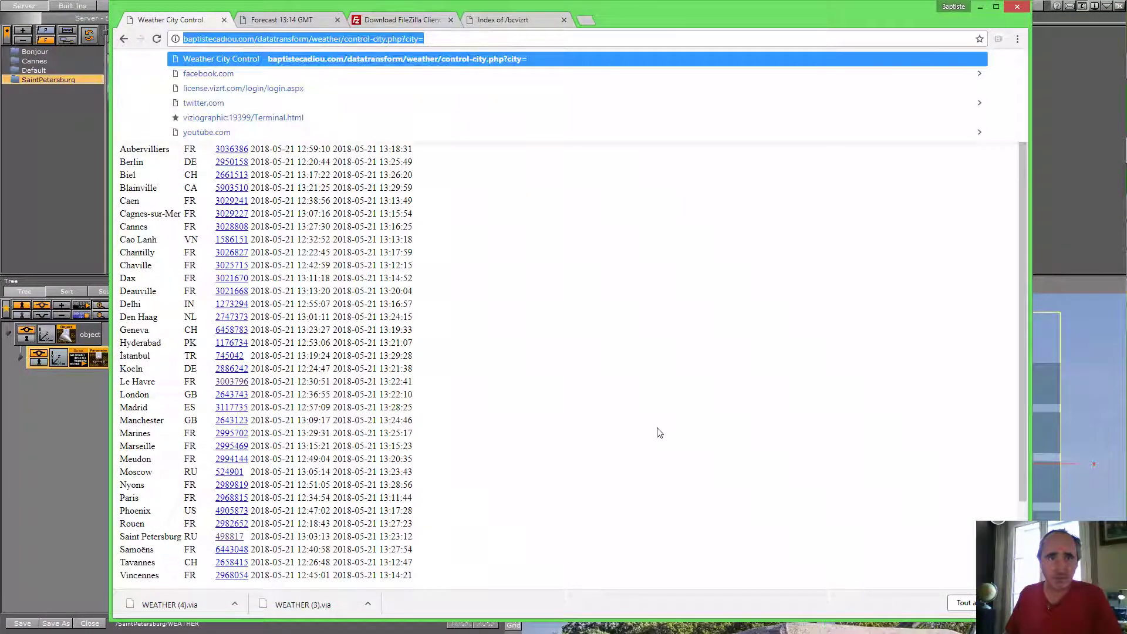
pyautogui.click(671, 417)
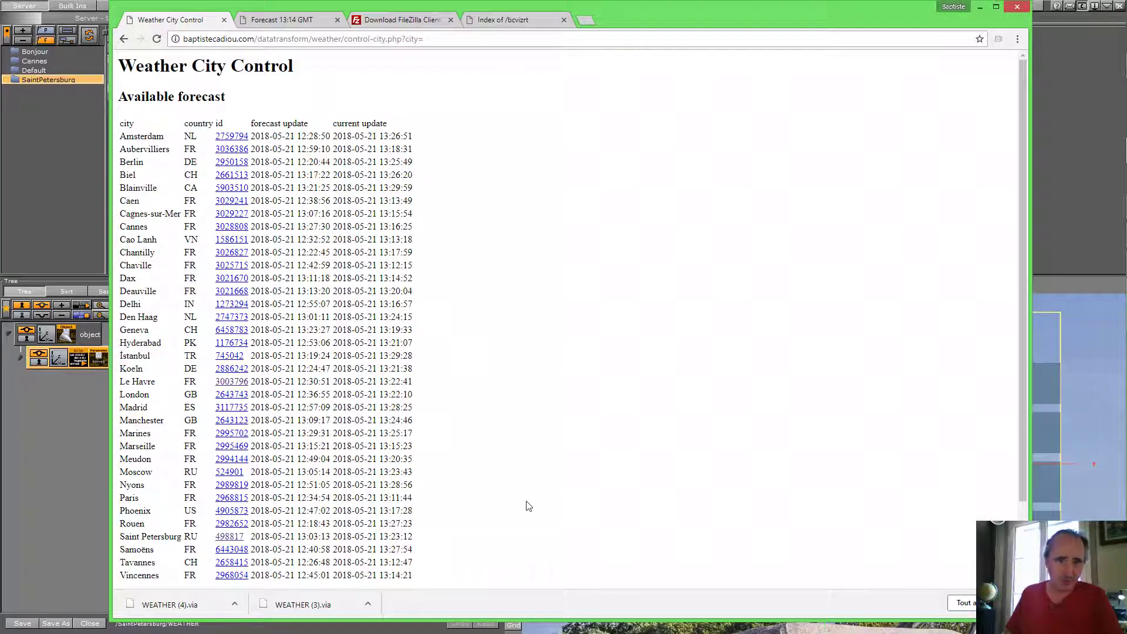
pyautogui.scroll(-2, 528, 505)
pyautogui.scroll(2, 528, 500)
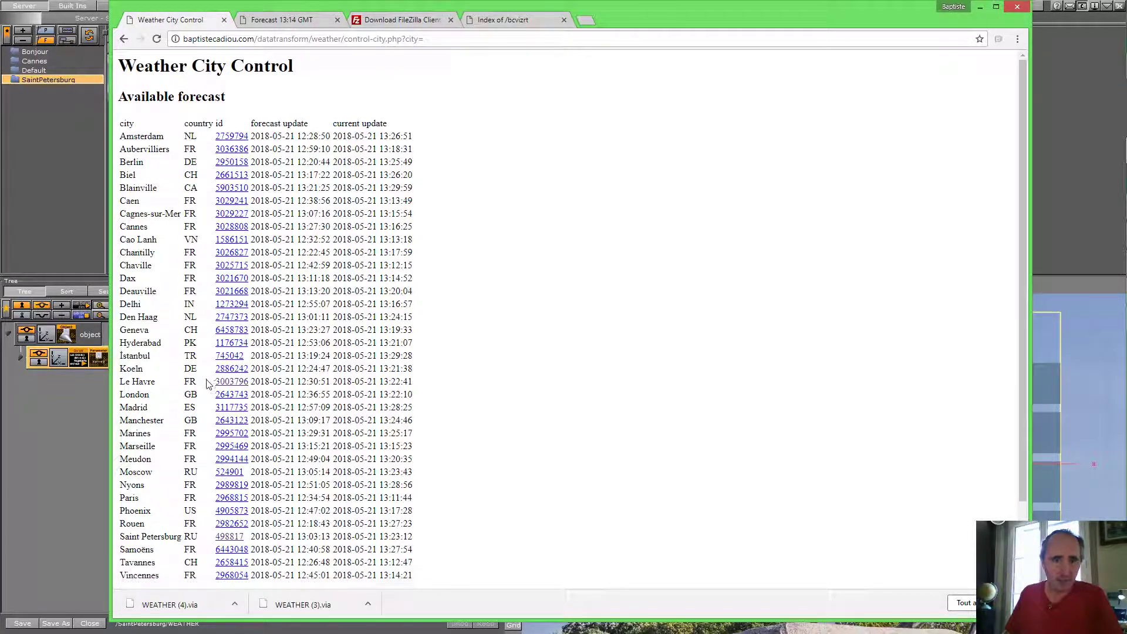
# - Copy Le Havre's id 3003796 from the city list into the MASTER plugin's id and update the forecast
pyautogui.moveTo(206, 383); pyautogui.dragTo(249, 385)
pyautogui.hotkey('ctrl', 'c')
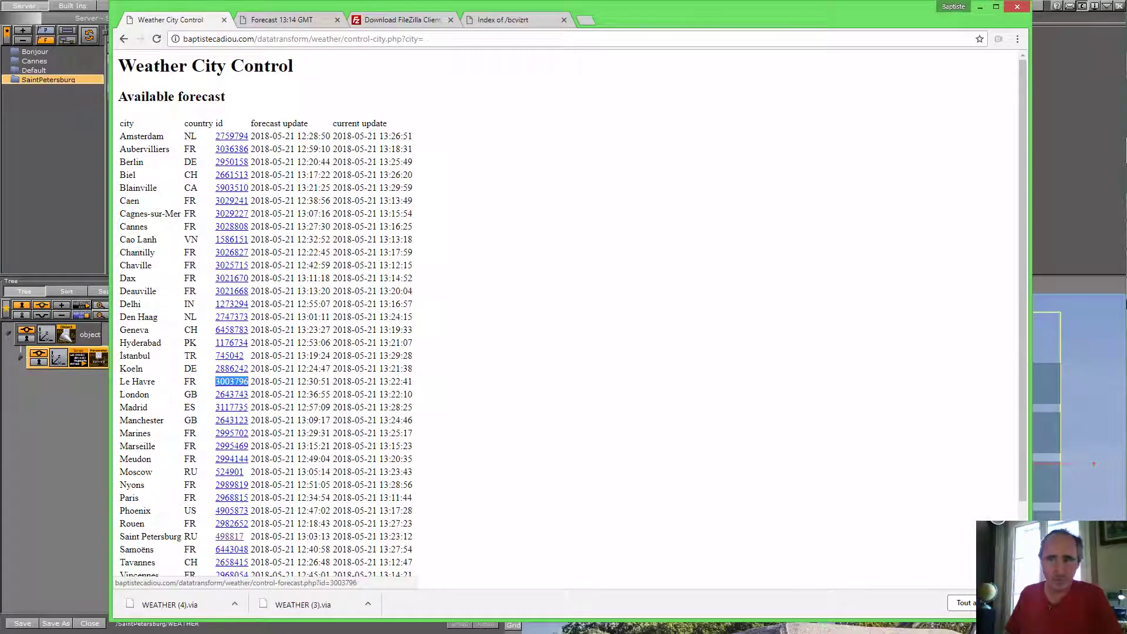
pyautogui.click(1069, 244)
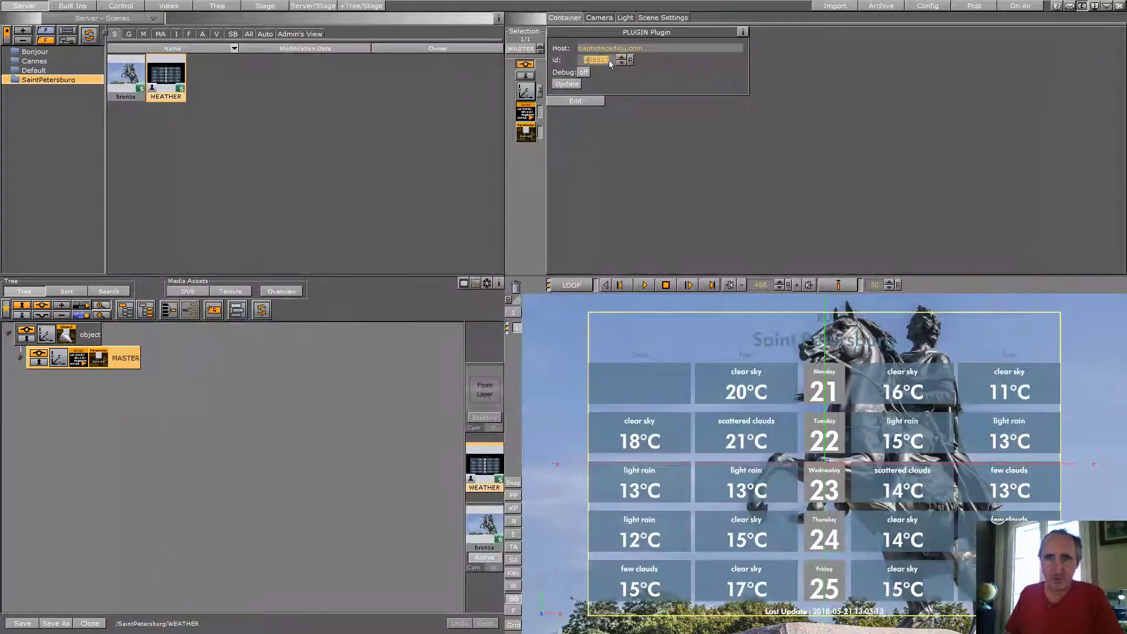
pyautogui.hotkey('ctrl', 'v')
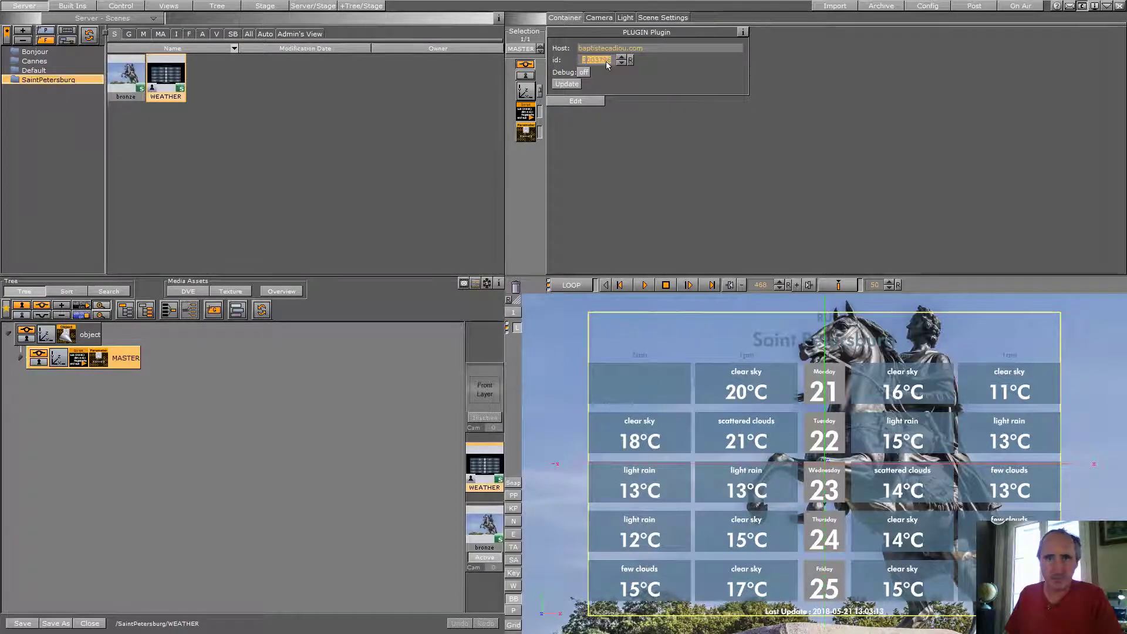
pyautogui.click(576, 83)
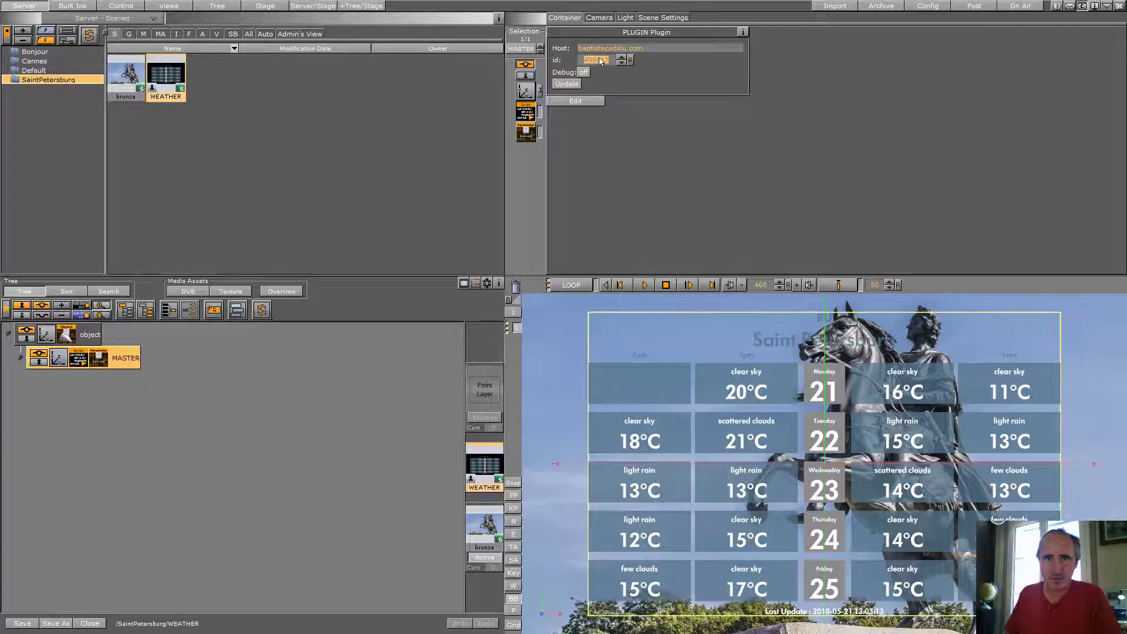
# - Replace the MASTER plugin's id with the copied Le Havre value 3003796 and apply it to the forecast
pyautogui.hotkey('ctrl', 'v')
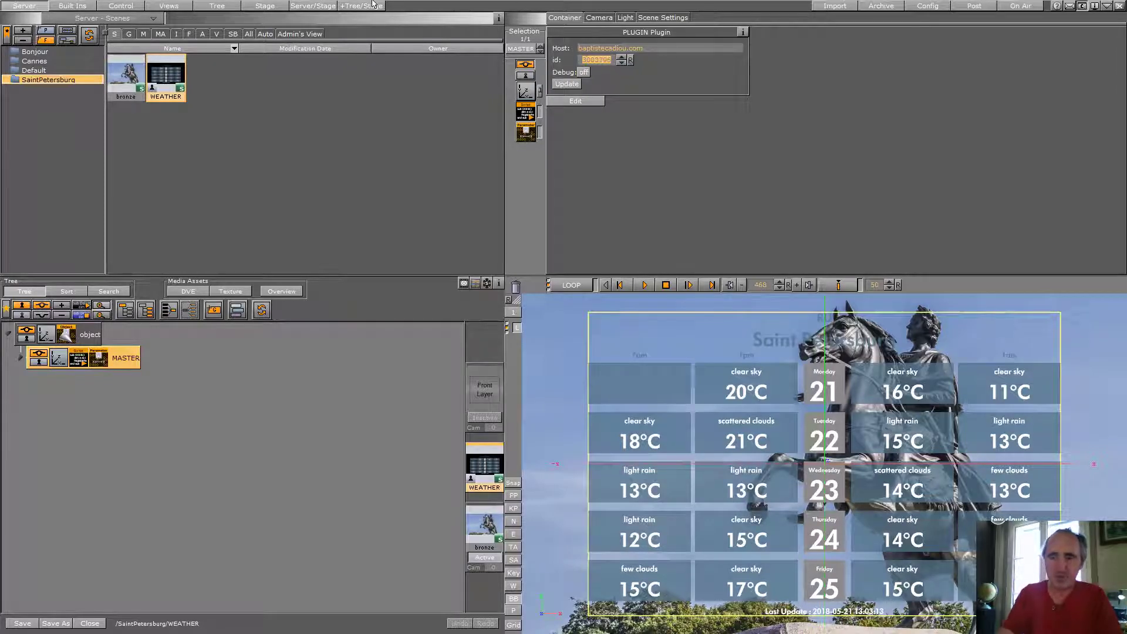
pyautogui.press('Return')
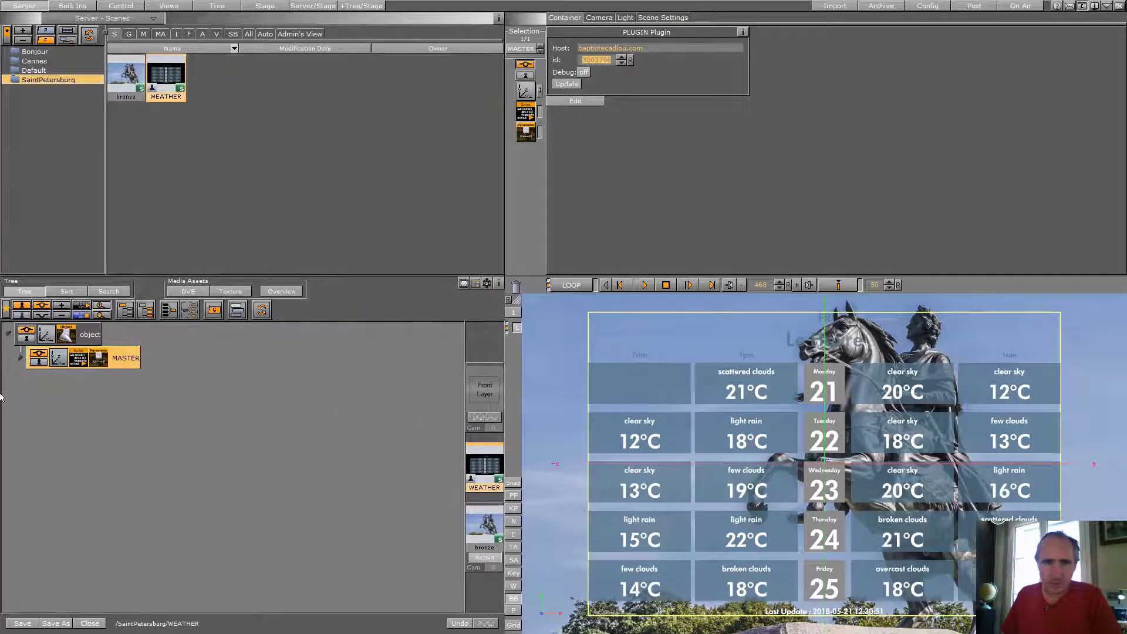
# - Expand MASTER, DISPLAY and CITY to see their children, and reload the WEATHER scene without saving its changes
pyautogui.click(20, 357)
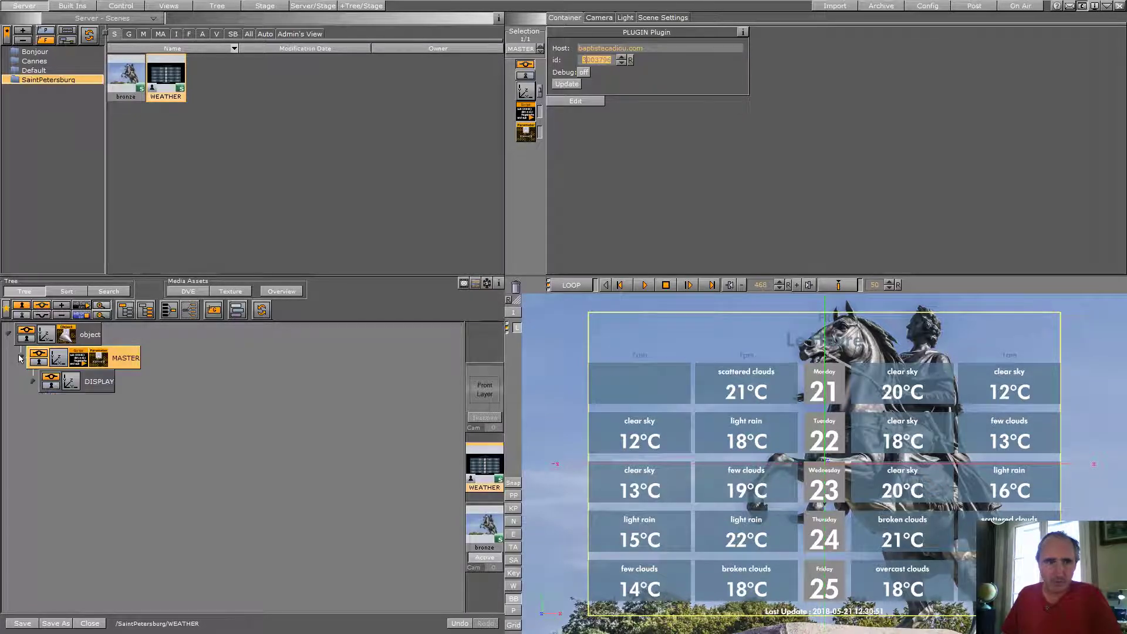
pyautogui.click(33, 383)
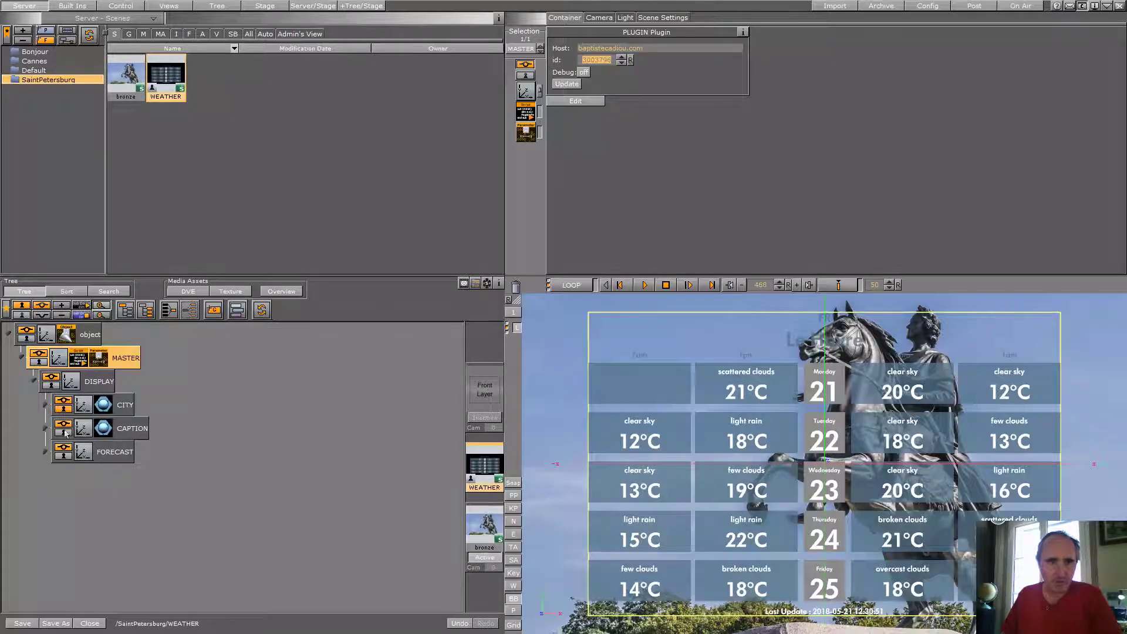
pyautogui.click(46, 406)
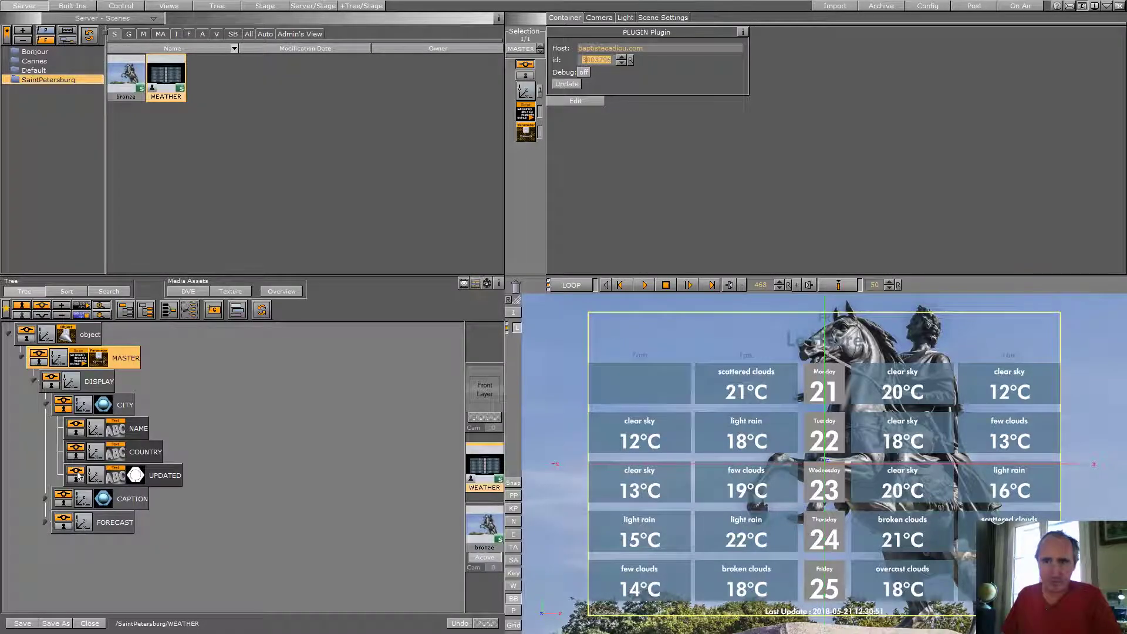
pyautogui.click(91, 623)
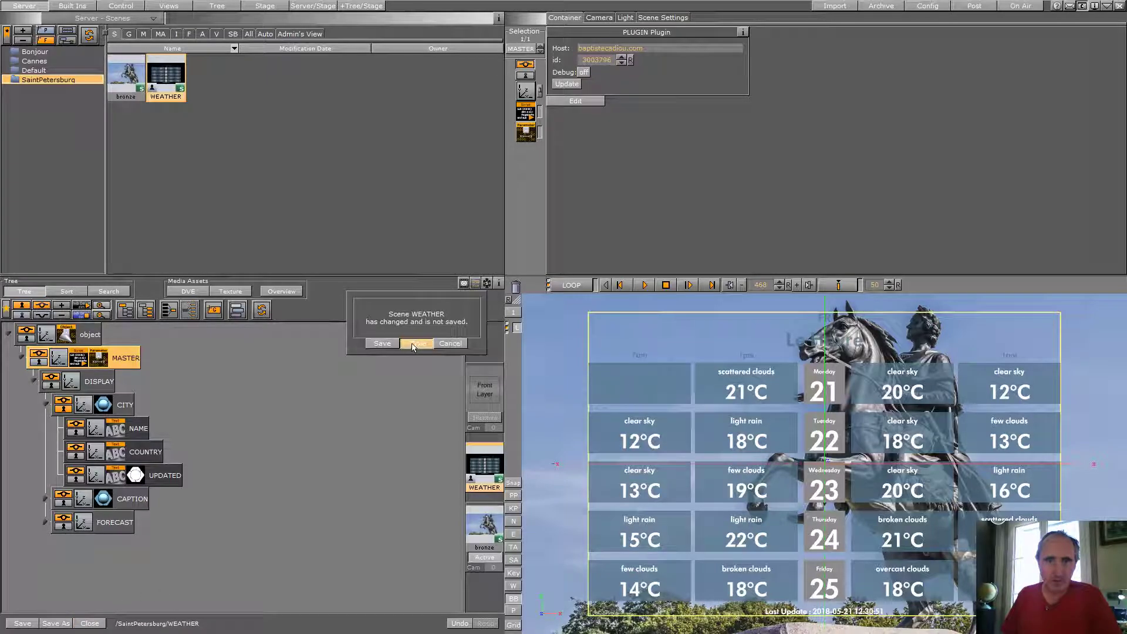
pyautogui.click(412, 343)
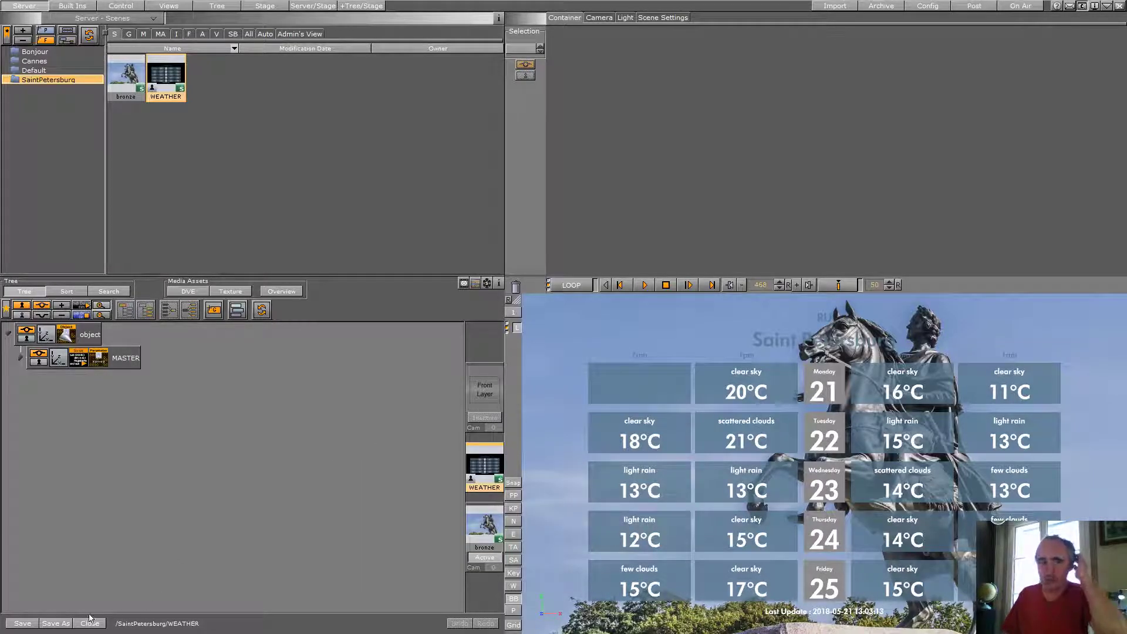
# - Save a copy of the WEATHER scene as WEATHER-misenpage in the SaintPetersburg folder
pyautogui.click(66, 623)
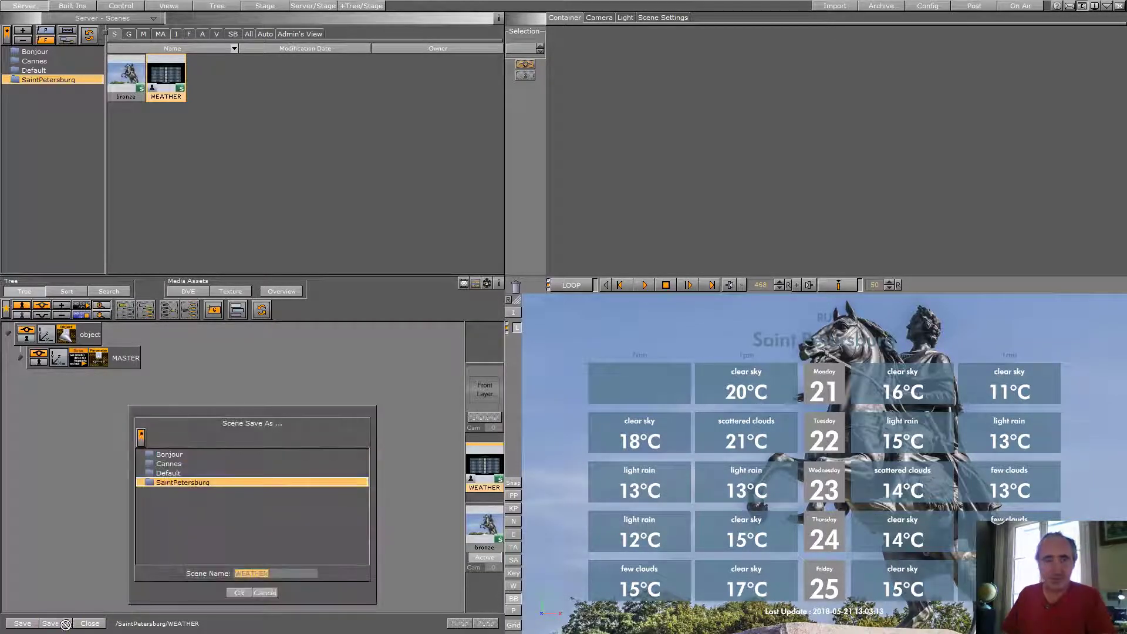
pyautogui.click(303, 573)
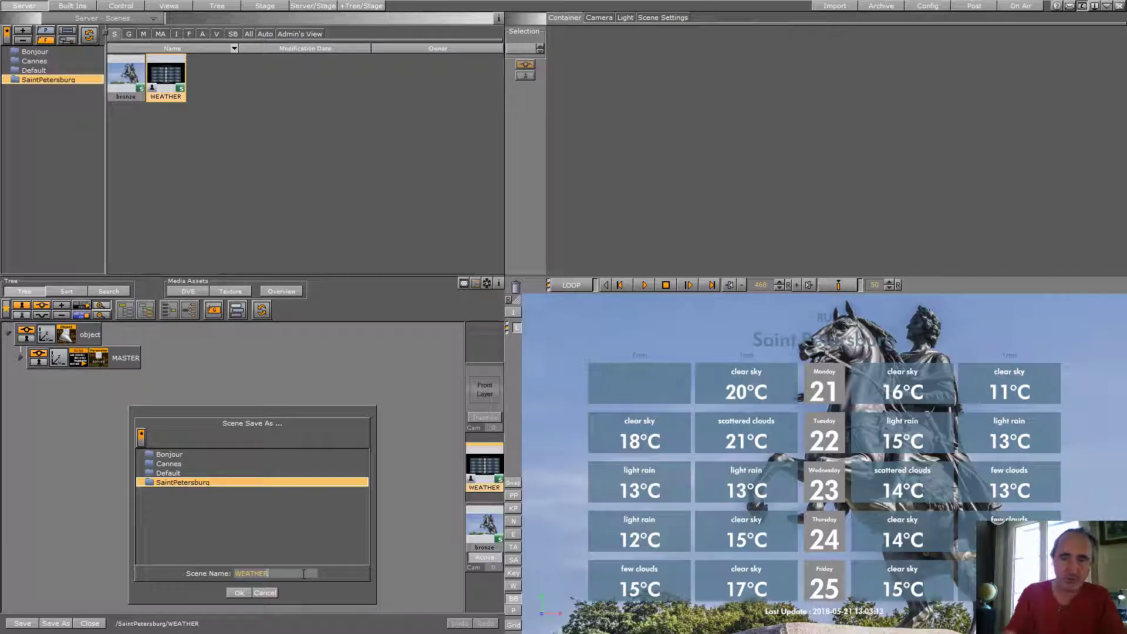
pyautogui.write('-misenpage')
pyautogui.click(239, 593)
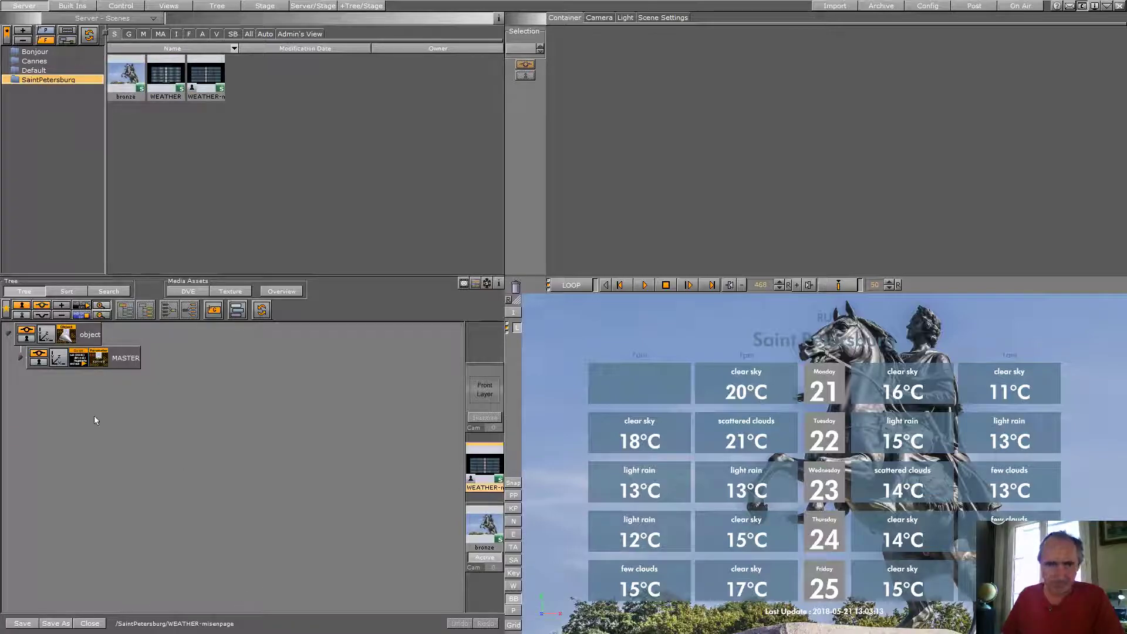
# - Expand MASTER, DISPLAY and CITY, and replace the CITY container's material with the white material of UPDATED
pyautogui.click(22, 358)
pyautogui.click(33, 380)
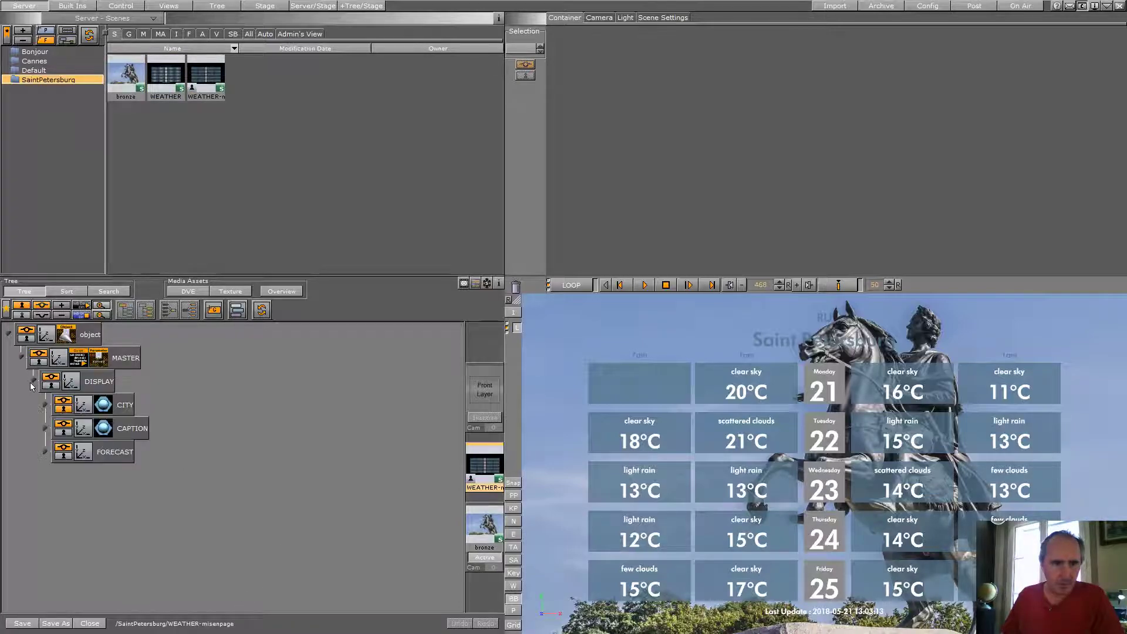
pyautogui.click(46, 405)
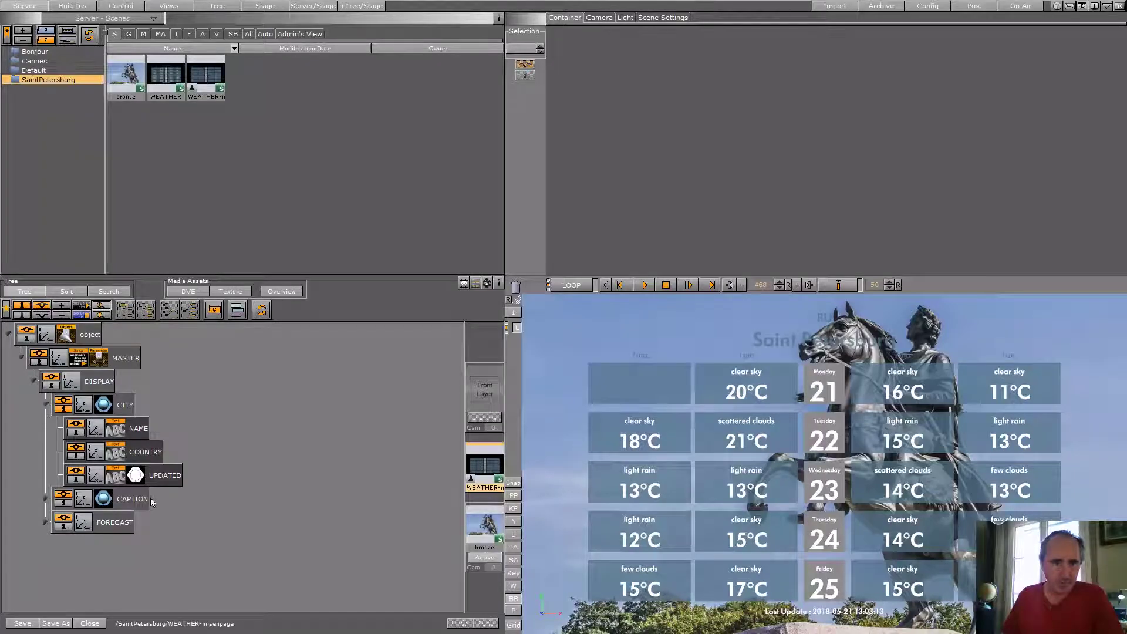
pyautogui.click(105, 405)
pyautogui.moveTo(134, 477); pyautogui.dragTo(103, 405)
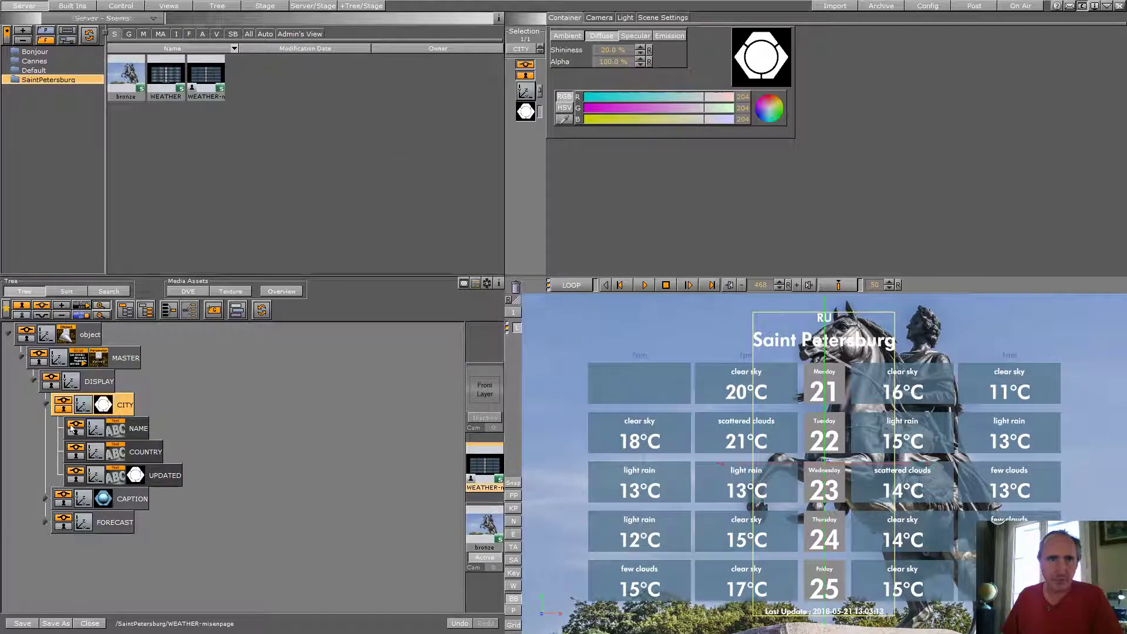
# - Set the CITY container's X position to -200 and check it by switching its visibility off and on
pyautogui.click(84, 406)
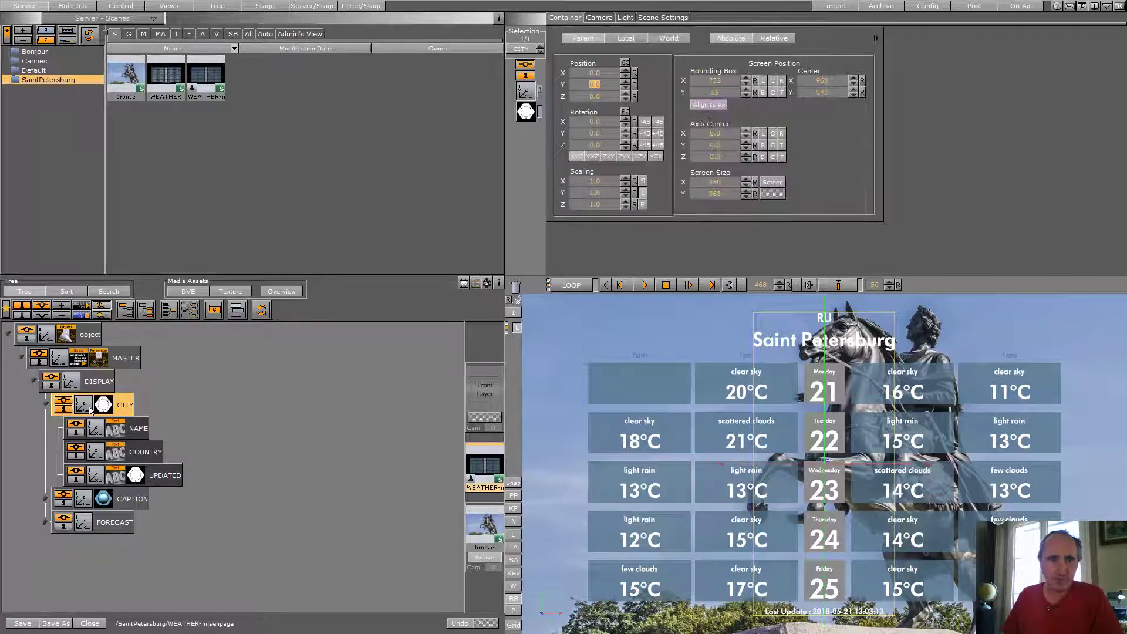
pyautogui.moveTo(600, 77); pyautogui.dragTo(485, 72)
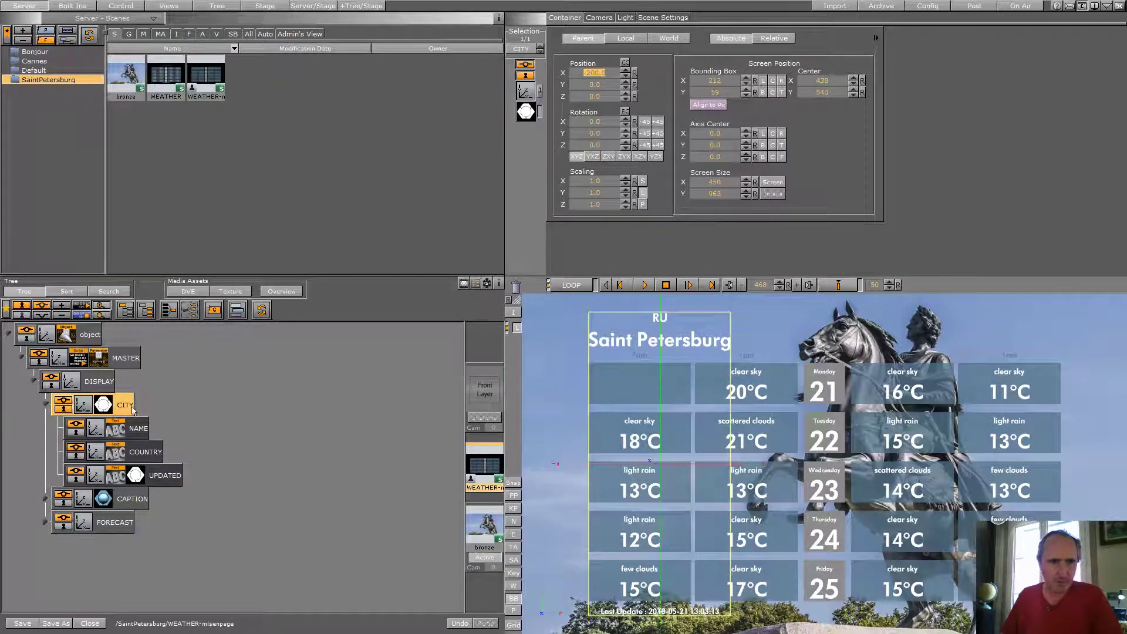
pyautogui.click(63, 403)
pyautogui.click(64, 403)
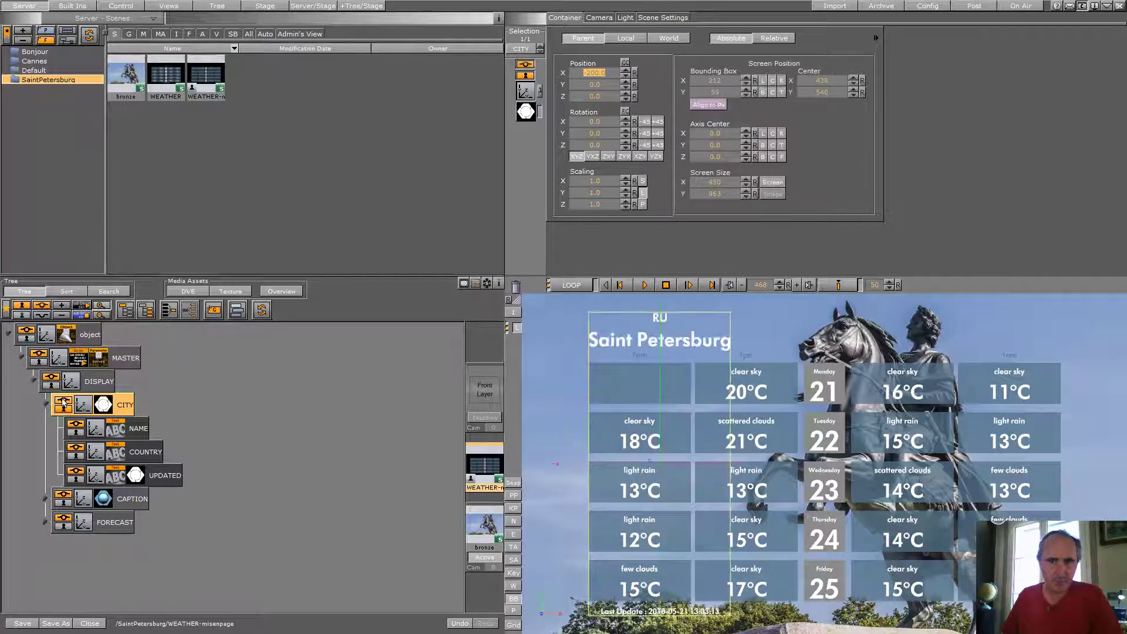
# - Identify the NAME and COUNTRY texts under CITY and hide the COUNTRY text
pyautogui.click(75, 427)
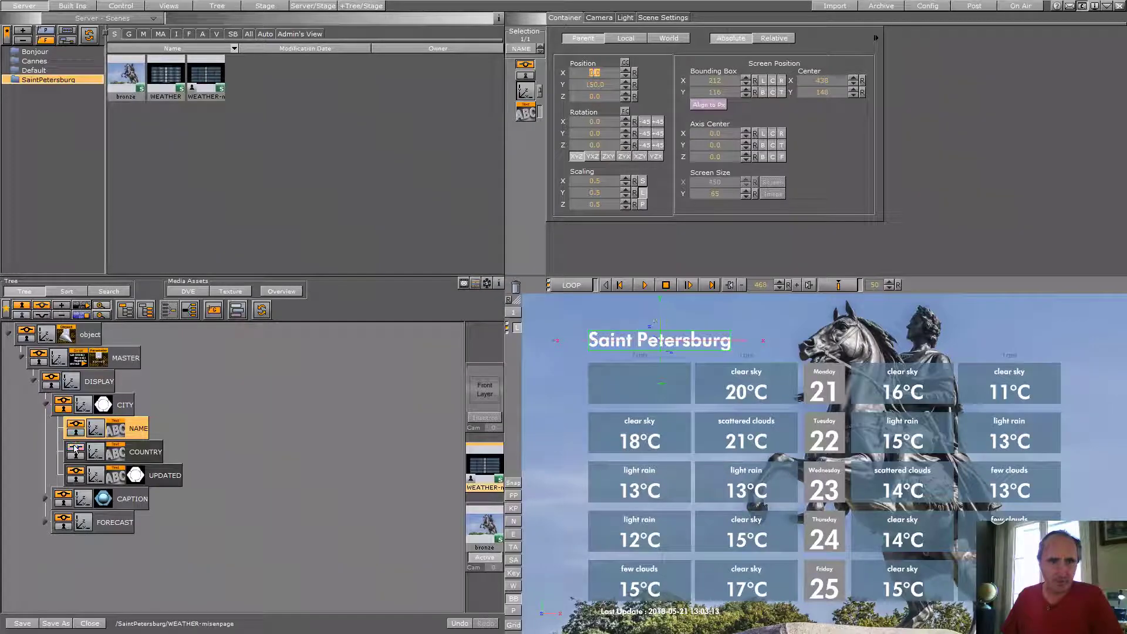
pyautogui.click(75, 450)
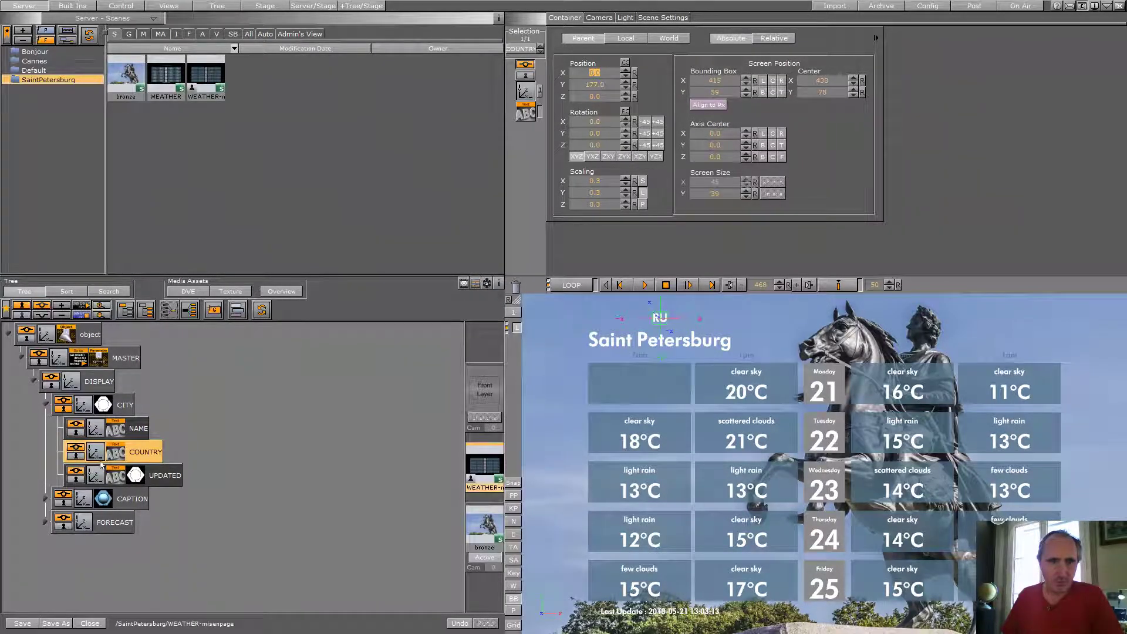
pyautogui.click(77, 448)
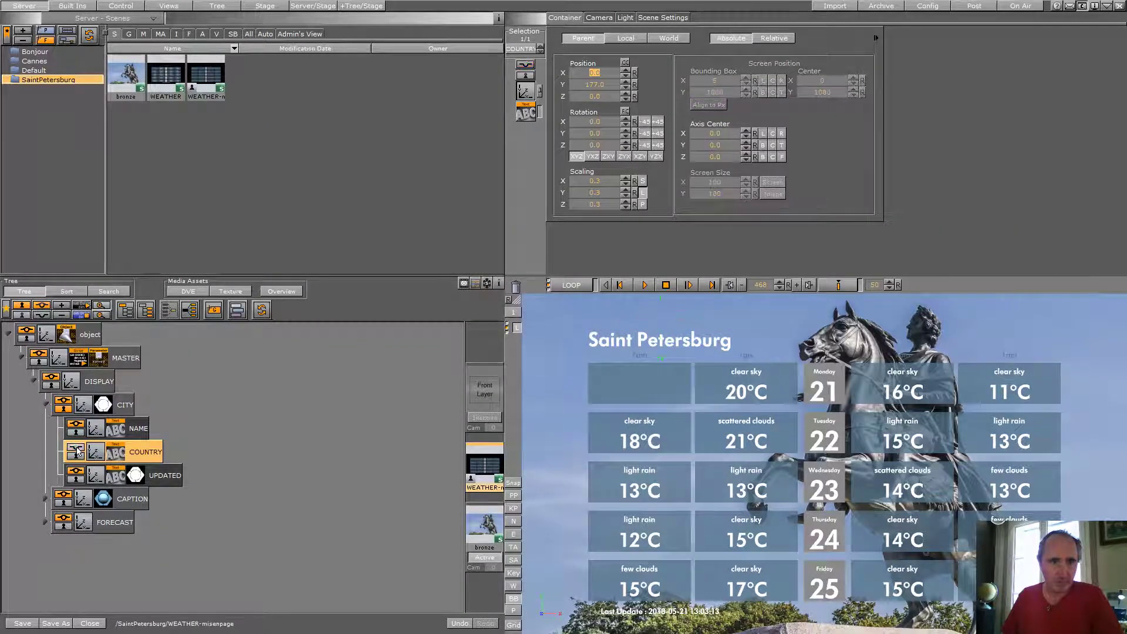
# - Scale the NAME text proportionally to 0.7 and set its Y position to 164
pyautogui.click(98, 426)
pyautogui.moveTo(593, 182); pyautogui.dragTo(600, 182)
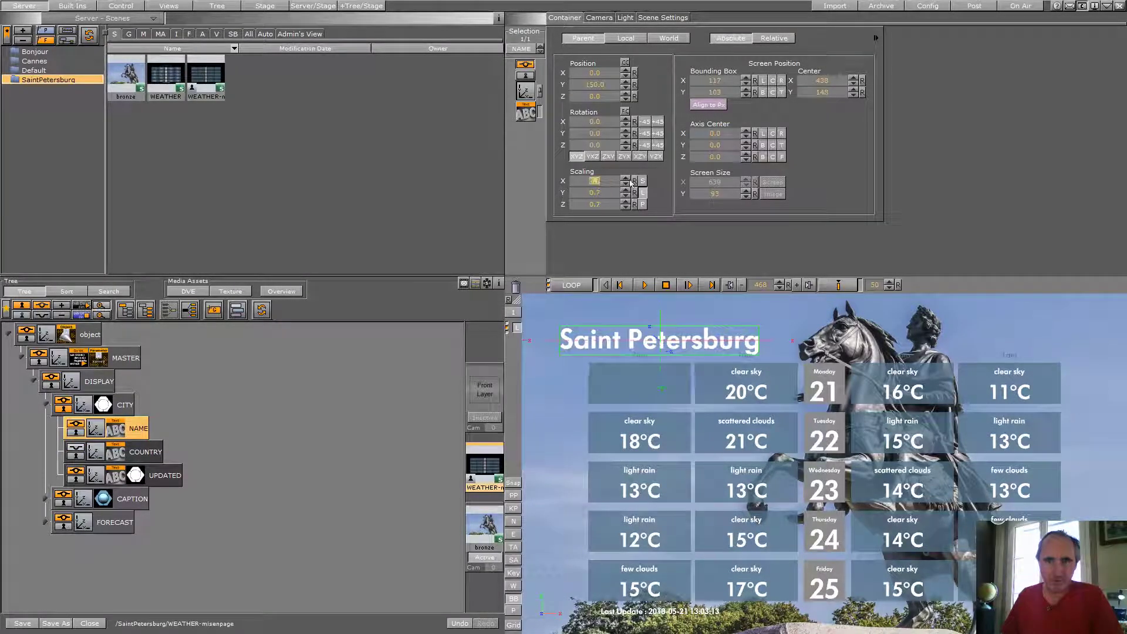
pyautogui.moveTo(592, 87); pyautogui.dragTo(600, 86)
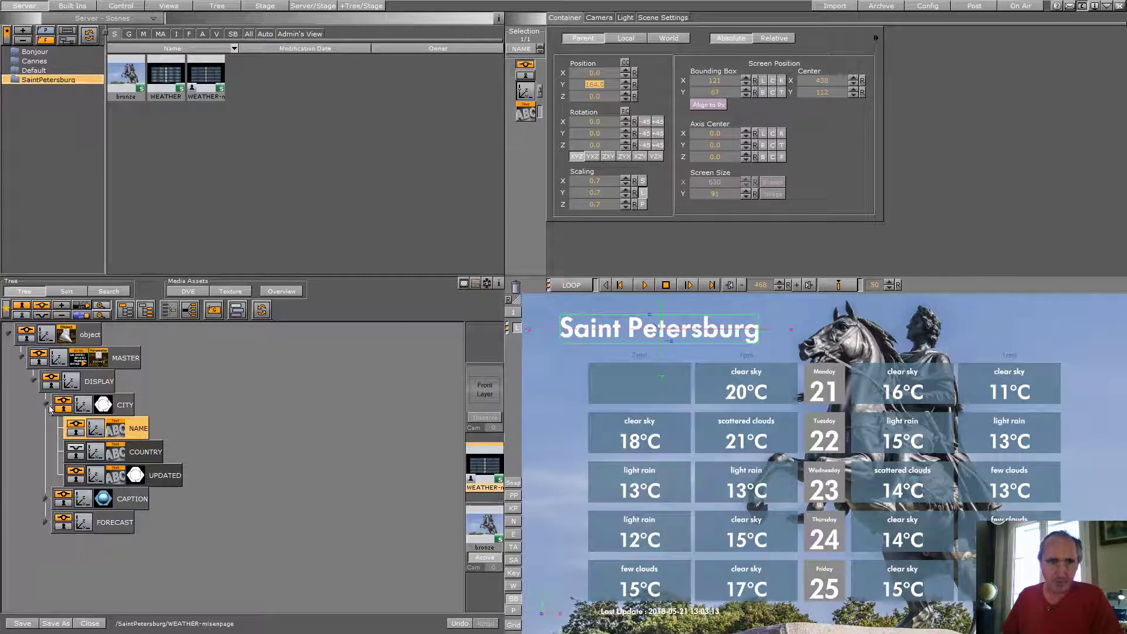
# - Apply the white material of UPDATED to the CAPTION container and expand FORECAST and CAPTION to show their children
pyautogui.moveTo(140, 479); pyautogui.dragTo(108, 498)
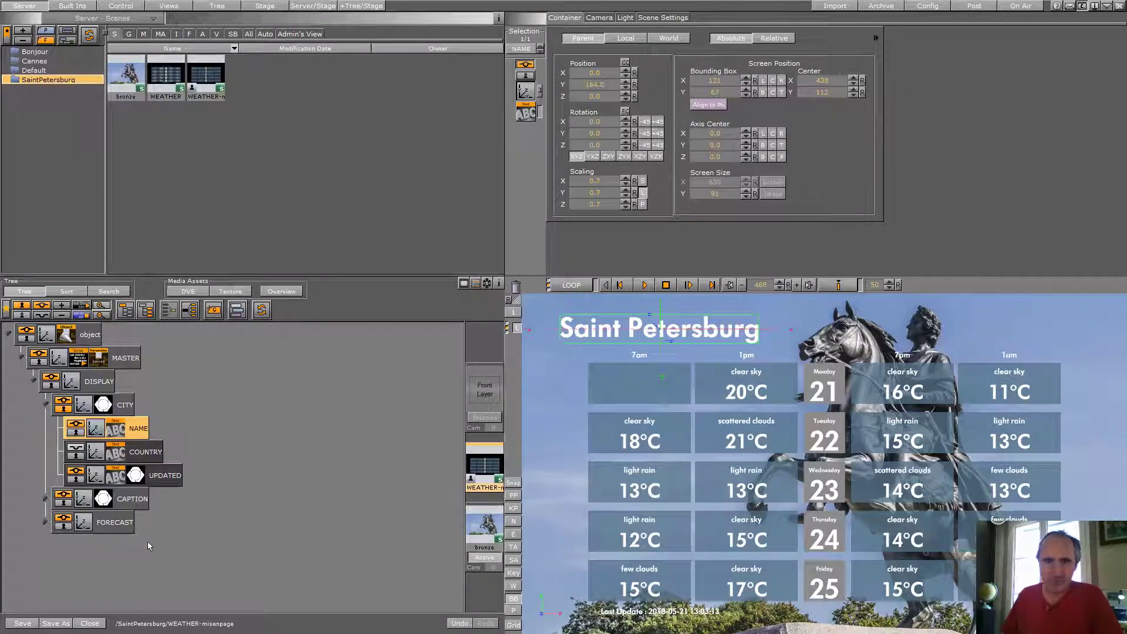
pyautogui.click(45, 521)
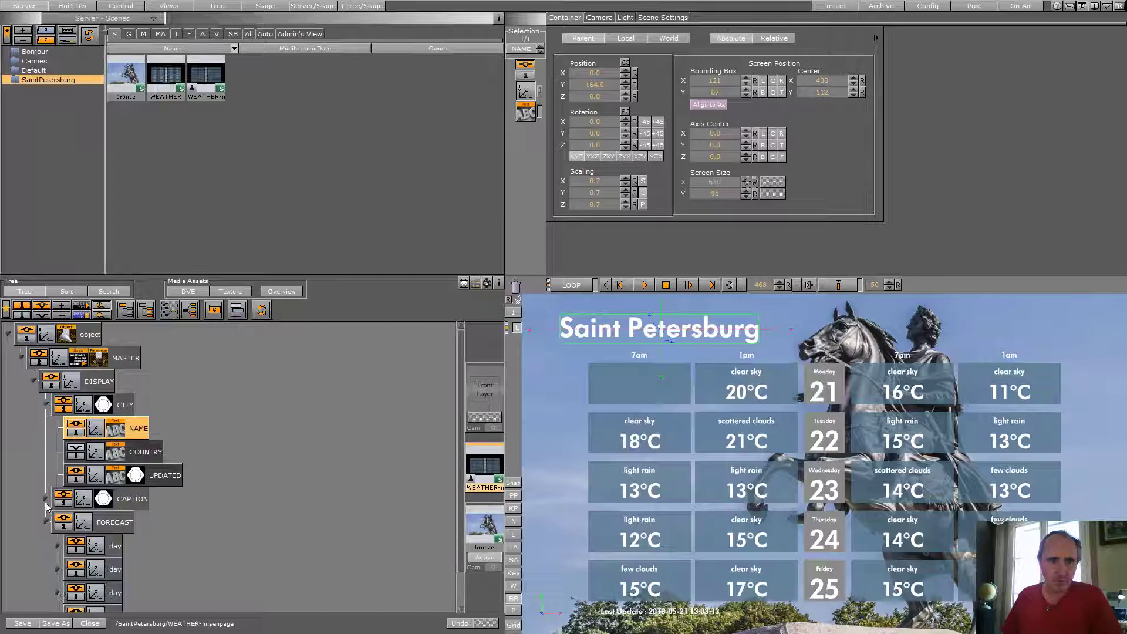
pyautogui.click(46, 499)
pyautogui.scroll(-3, 462, 563)
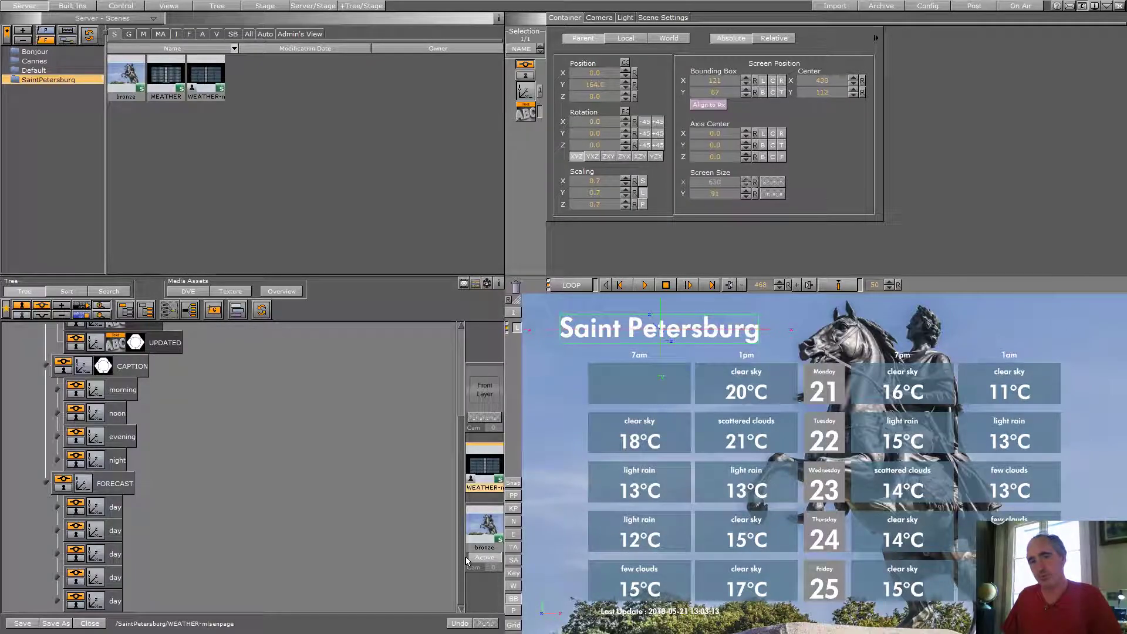
pyautogui.click(55, 624)
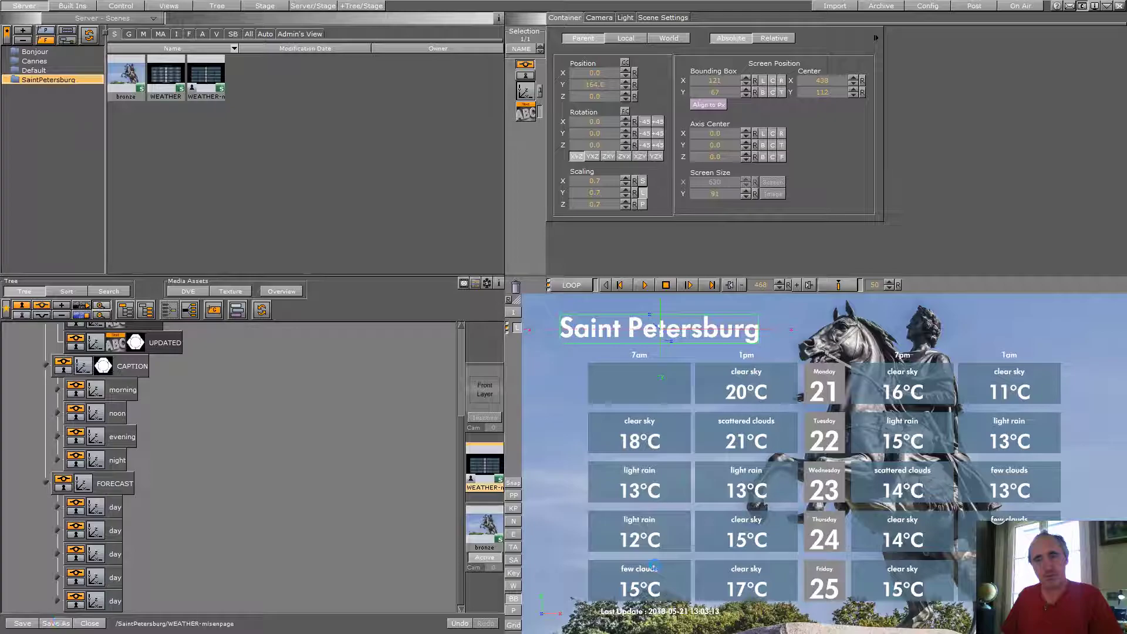
# - Switch to Chrome and search for the city Lille in the Add section of the Weather City Control page
pyautogui.hotkey('alt', 'Tab')
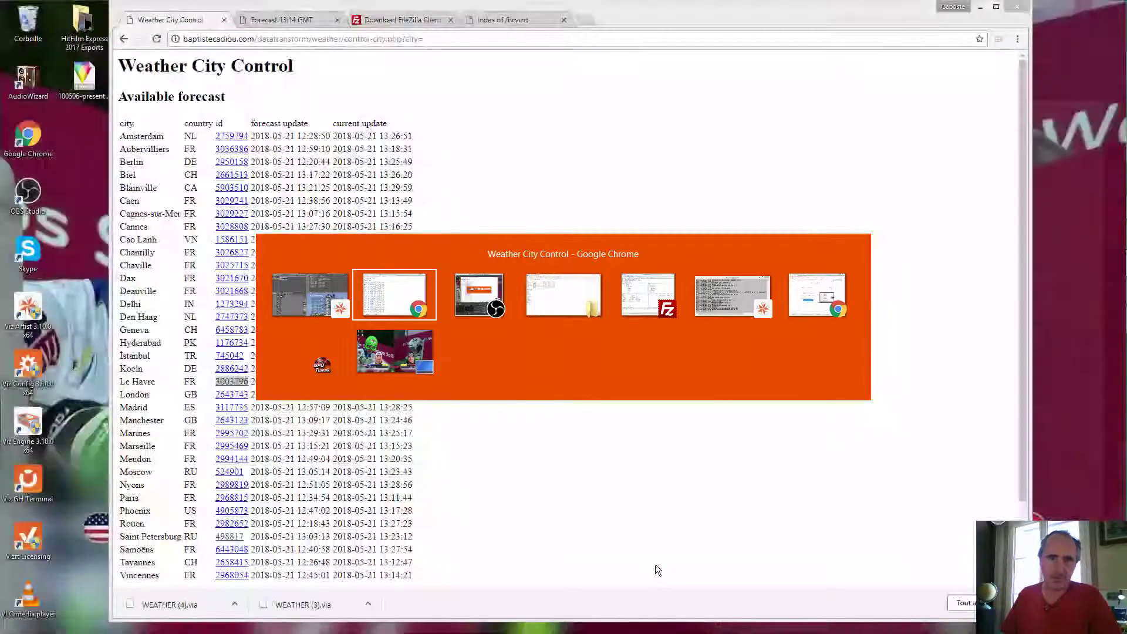
pyautogui.scroll(-2, 686, 469)
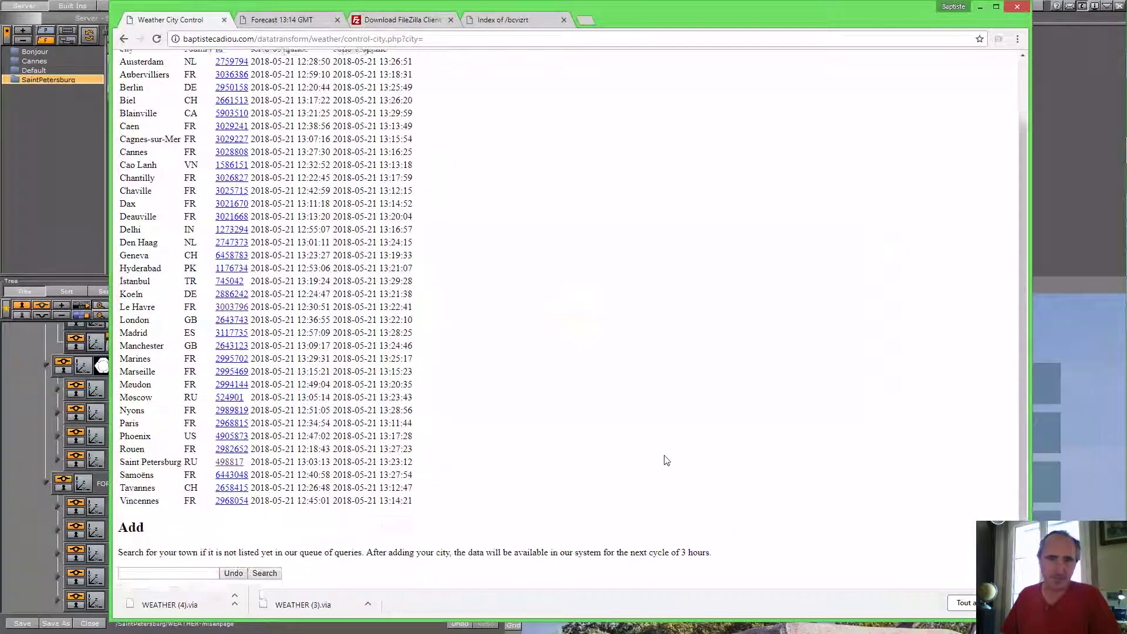
pyautogui.scroll(-1, 667, 459)
pyautogui.click(183, 551)
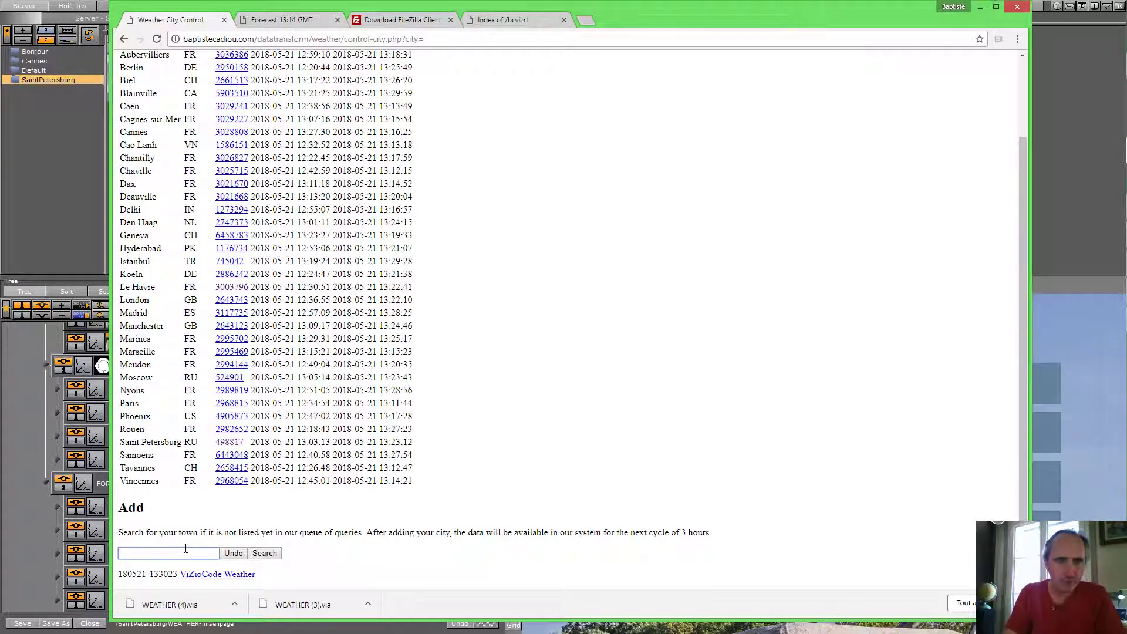
pyautogui.write('Lille')
pyautogui.press('Return')
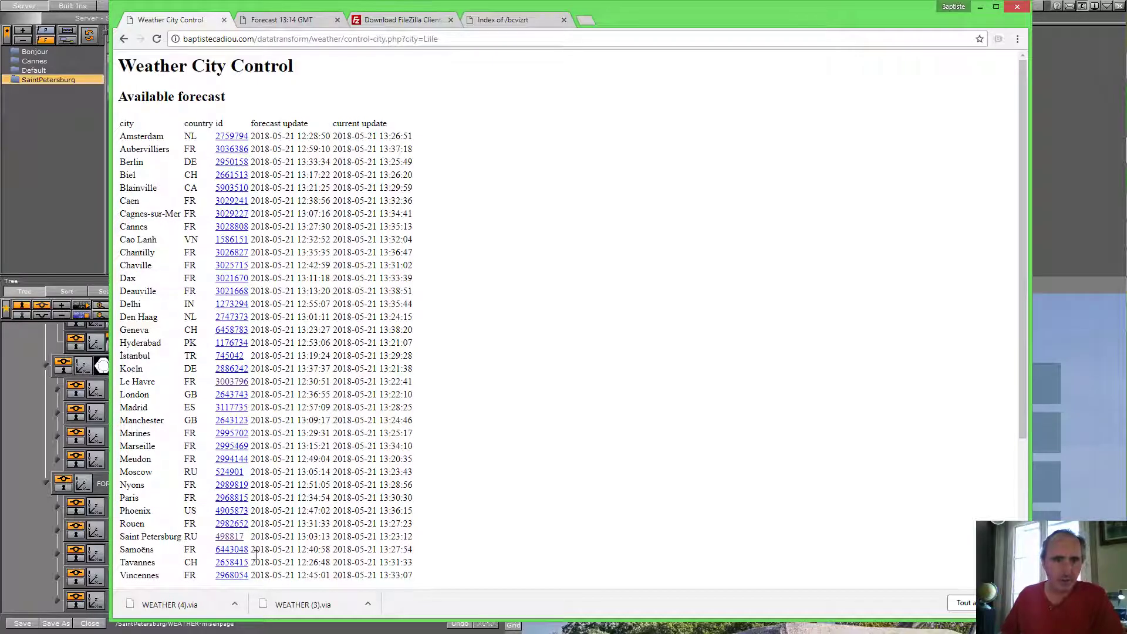
# - Add the French Lille with id 2998324 to the forecast queue, check its entry and return to Viz Artist
pyautogui.scroll(-3, 256, 555)
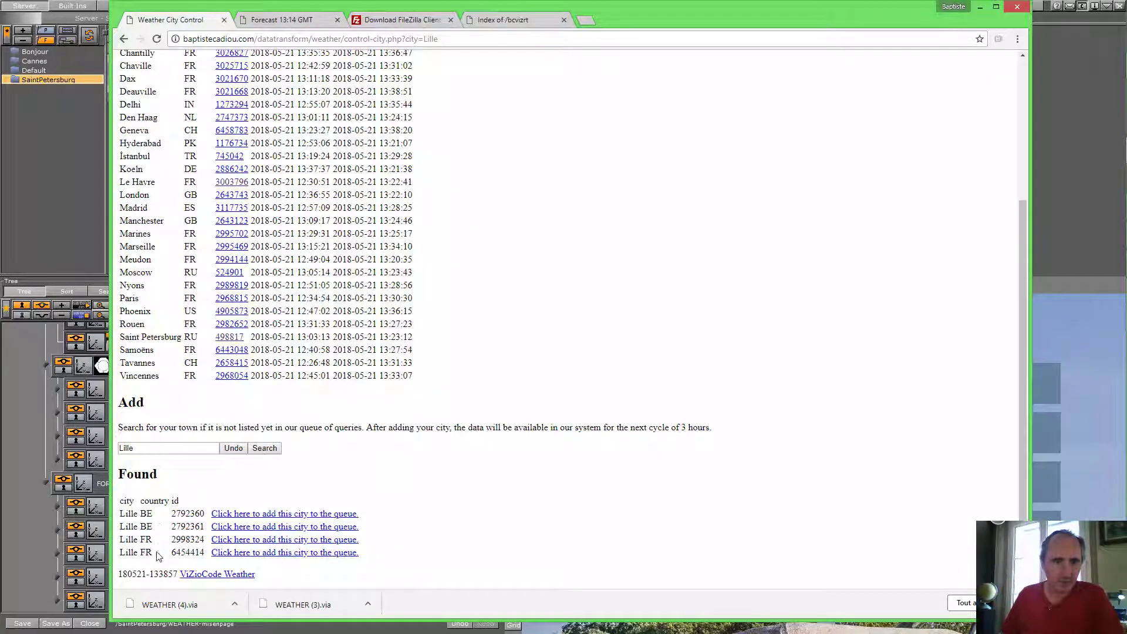
pyautogui.click(255, 545)
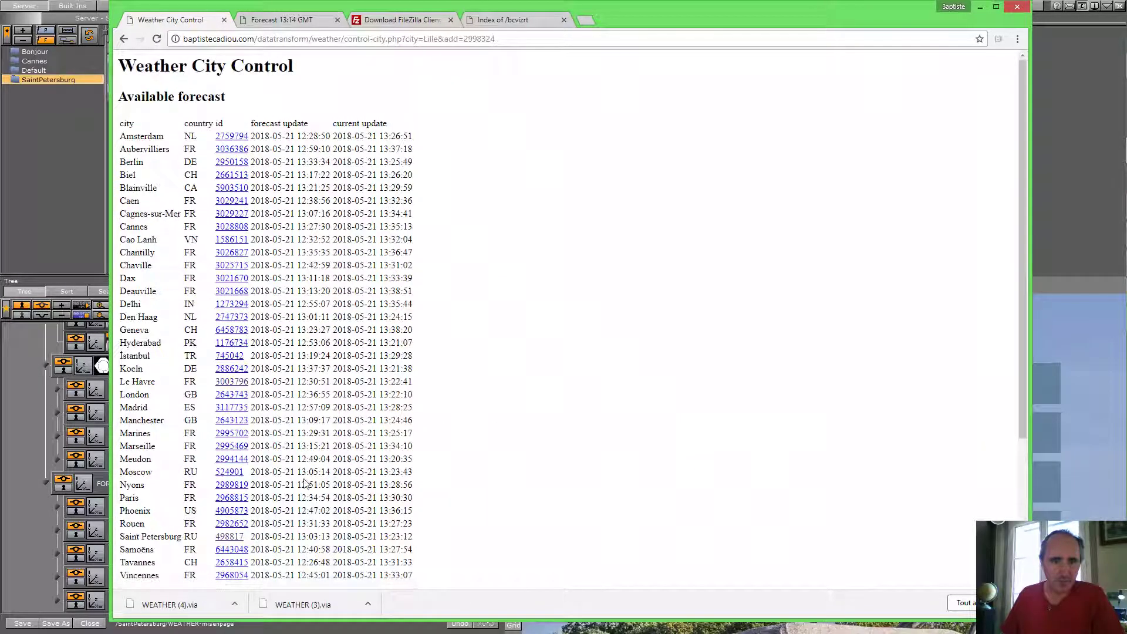
pyautogui.scroll(-3, 305, 487)
pyautogui.scroll(1, 305, 484)
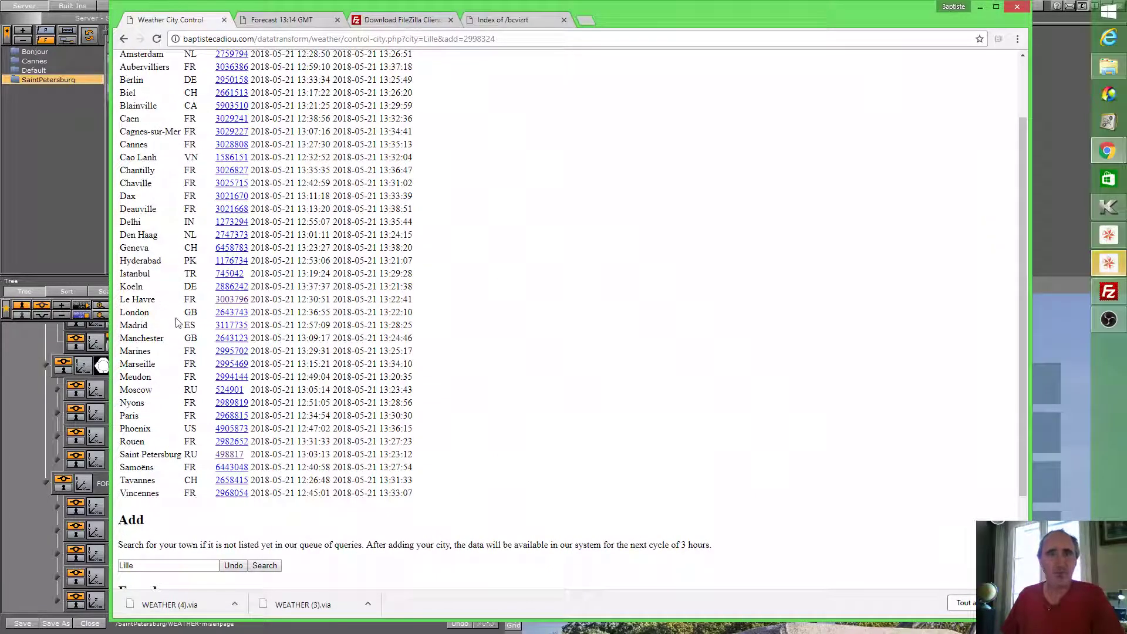
pyautogui.scroll(-2, 318, 347)
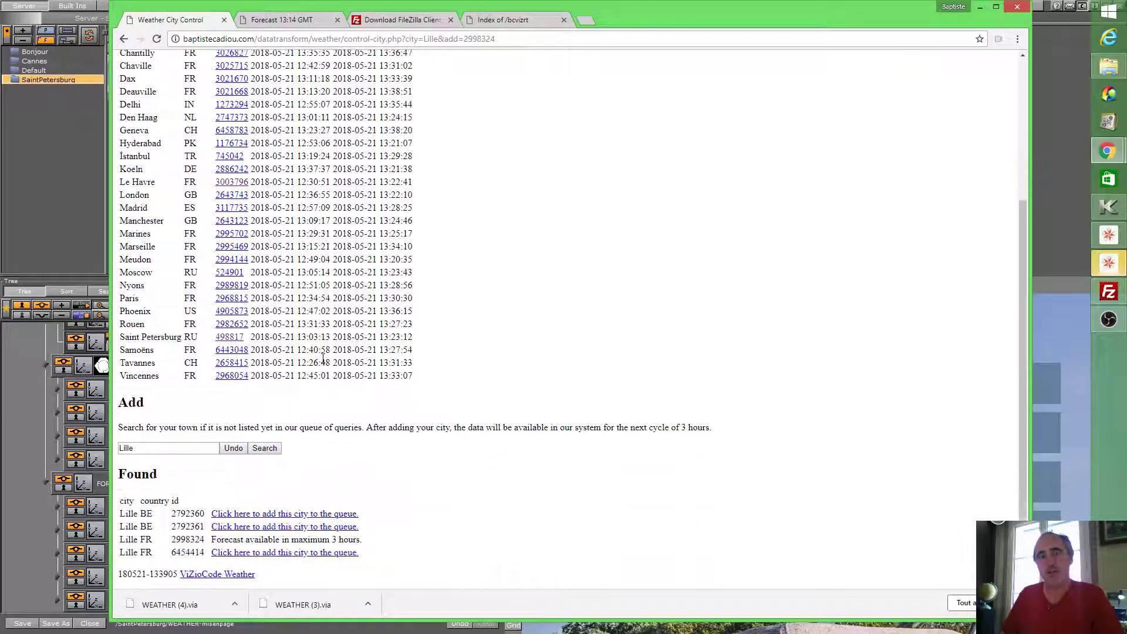
pyautogui.scroll(3, 320, 352)
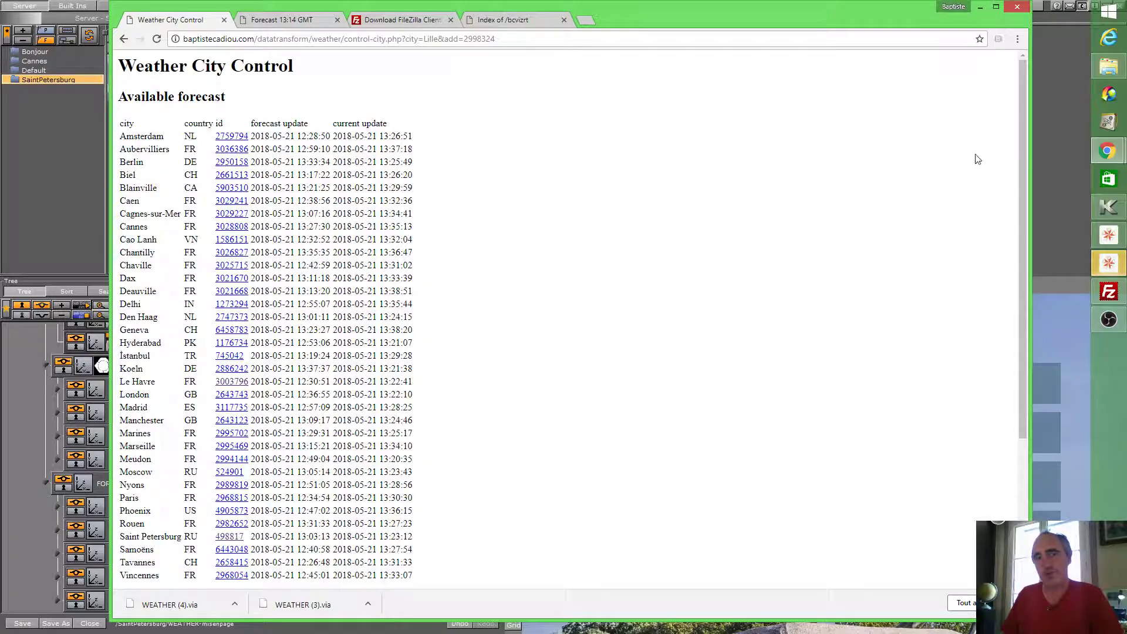
pyautogui.click(1063, 150)
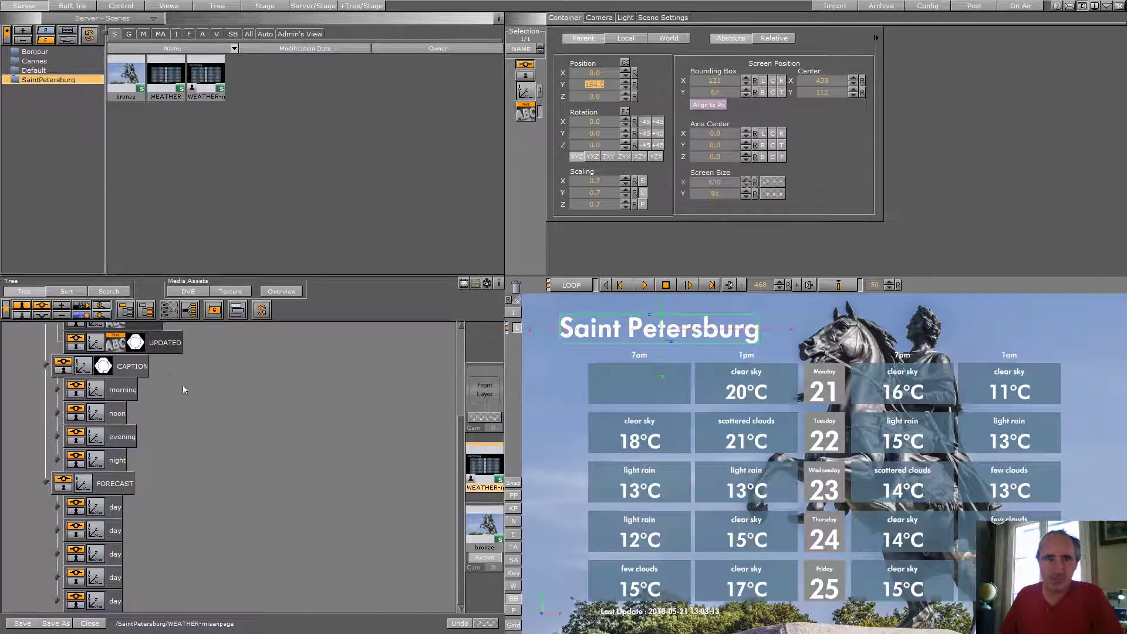
# - Open the script of the MASTER container for editing and find the text "display" in it
pyautogui.scroll(3, 457, 379)
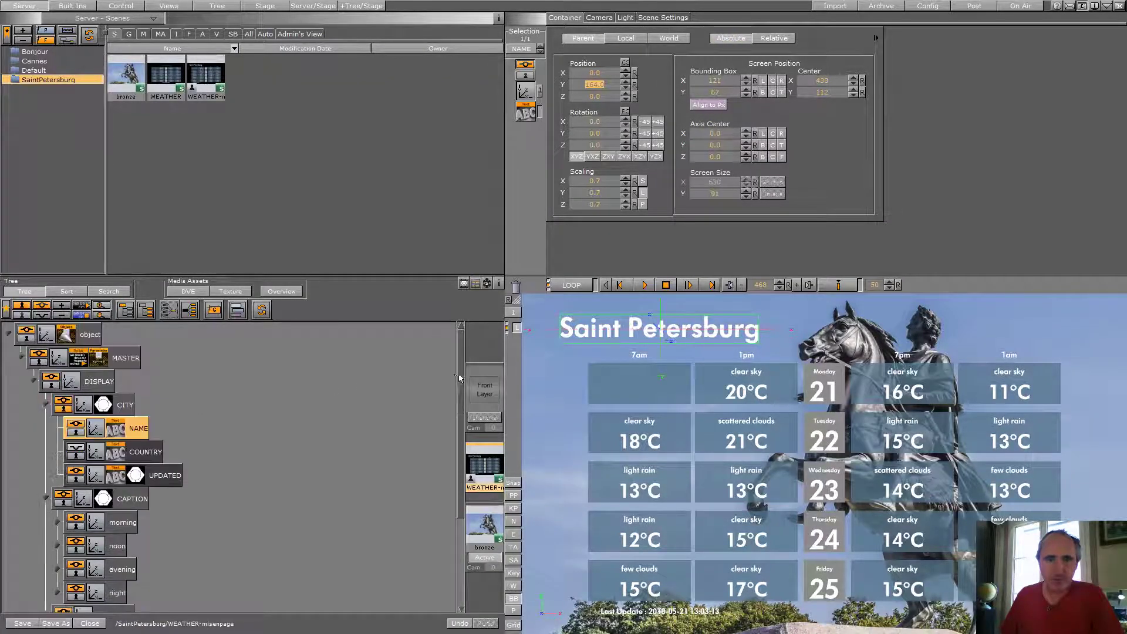
pyautogui.click(79, 358)
pyautogui.click(664, 153)
pyautogui.click(703, 168)
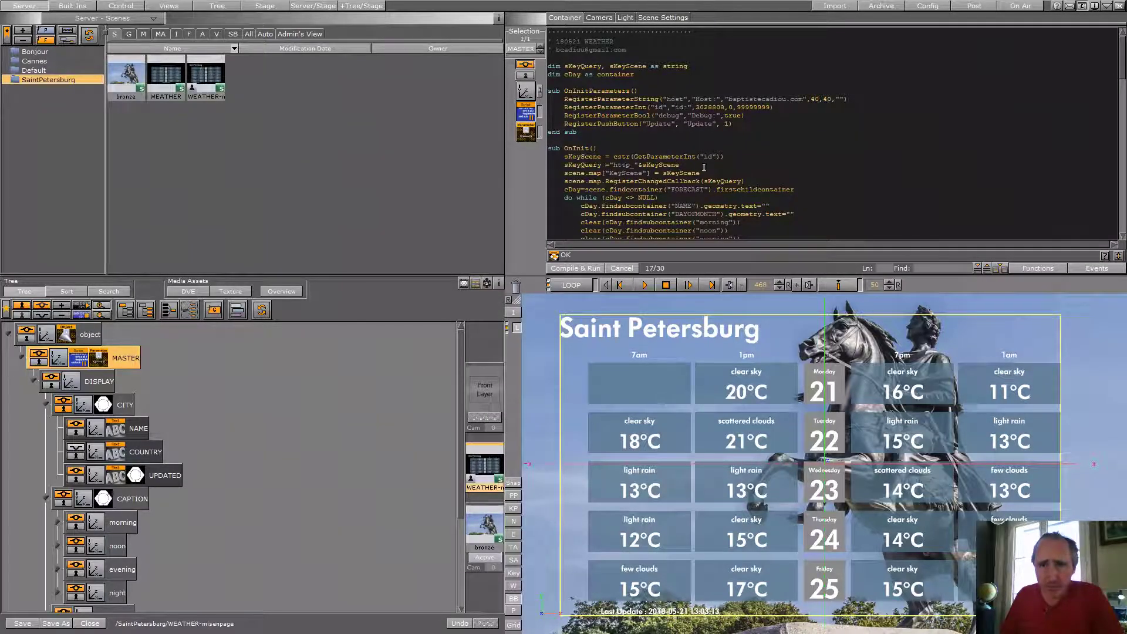
pyautogui.scroll(-4, 703, 167)
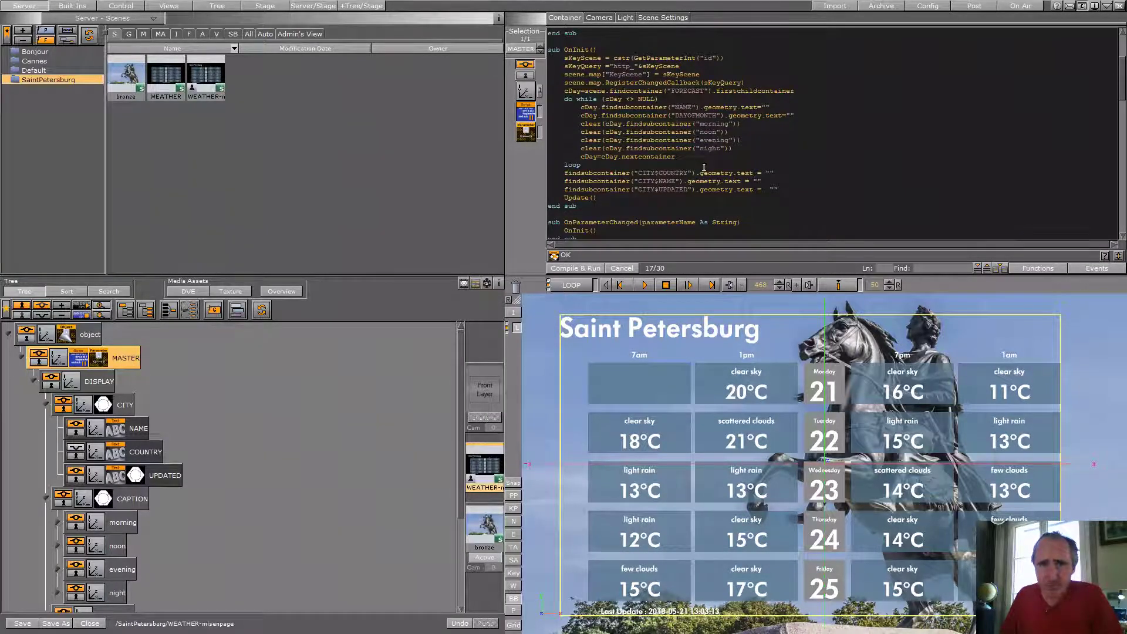
pyautogui.scroll(-10, 704, 167)
pyautogui.click(939, 268)
pyautogui.write('display')
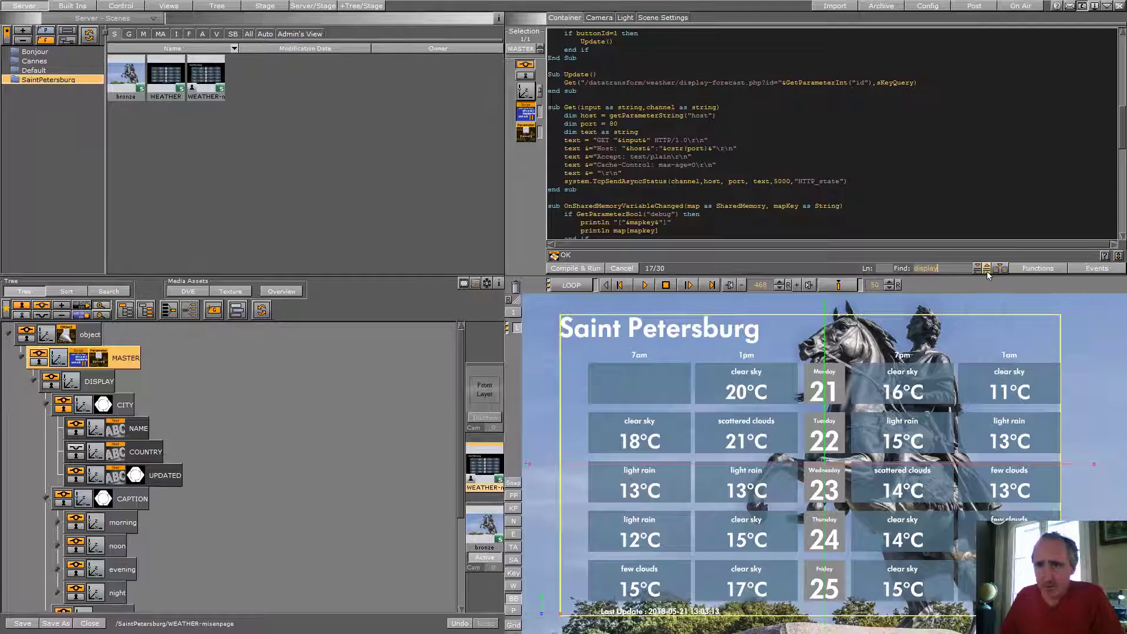
pyautogui.click(987, 268)
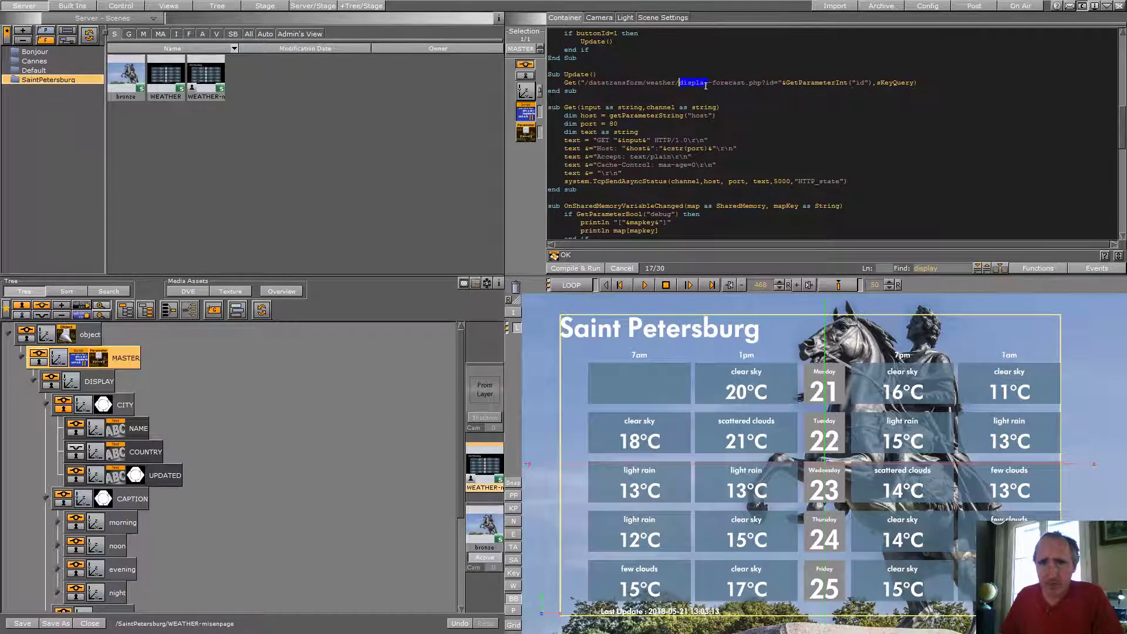
# - Copy the path "/weather/display-forecast.php?id=" from the script's Update routine, and compile and run the script
pyautogui.click(706, 84)
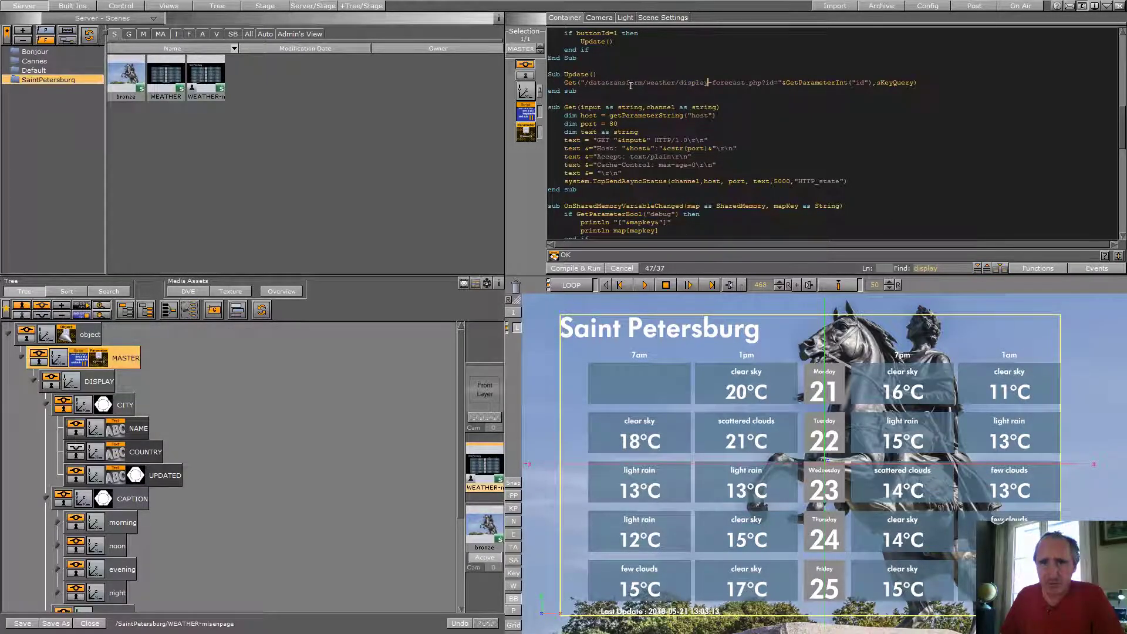
pyautogui.moveTo(645, 85); pyautogui.dragTo(778, 86)
pyautogui.hotkey('ctrl', 'c')
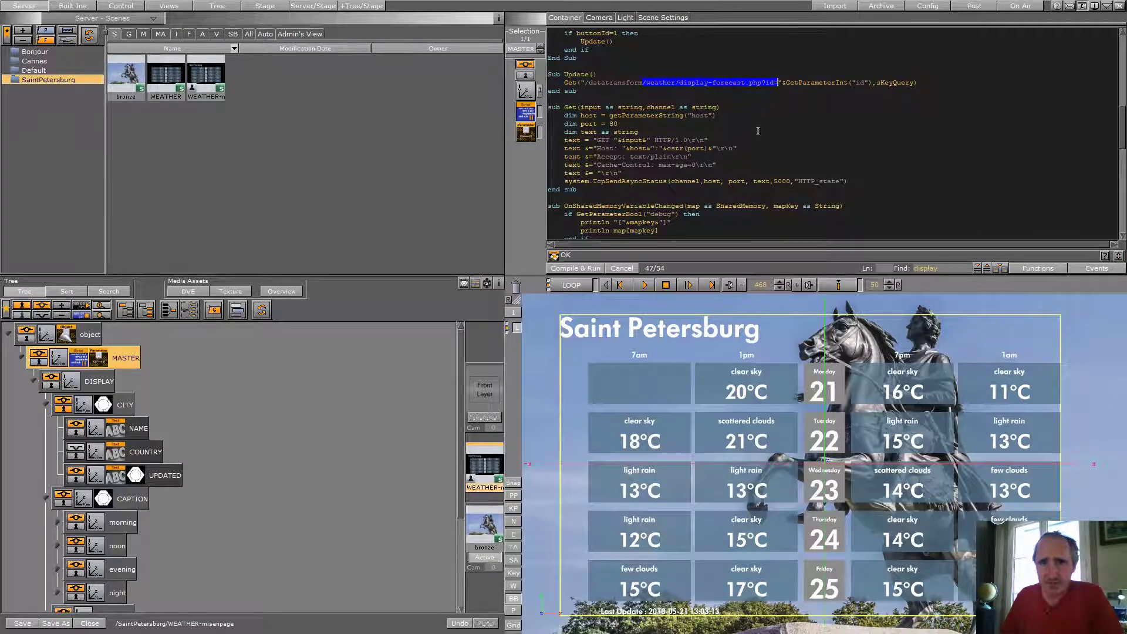
pyautogui.click(586, 267)
# - Switch to Chrome, replace the address path before the Lille id 2998324 with the copied path and load it
pyautogui.hotkey('alt', 'Tab')
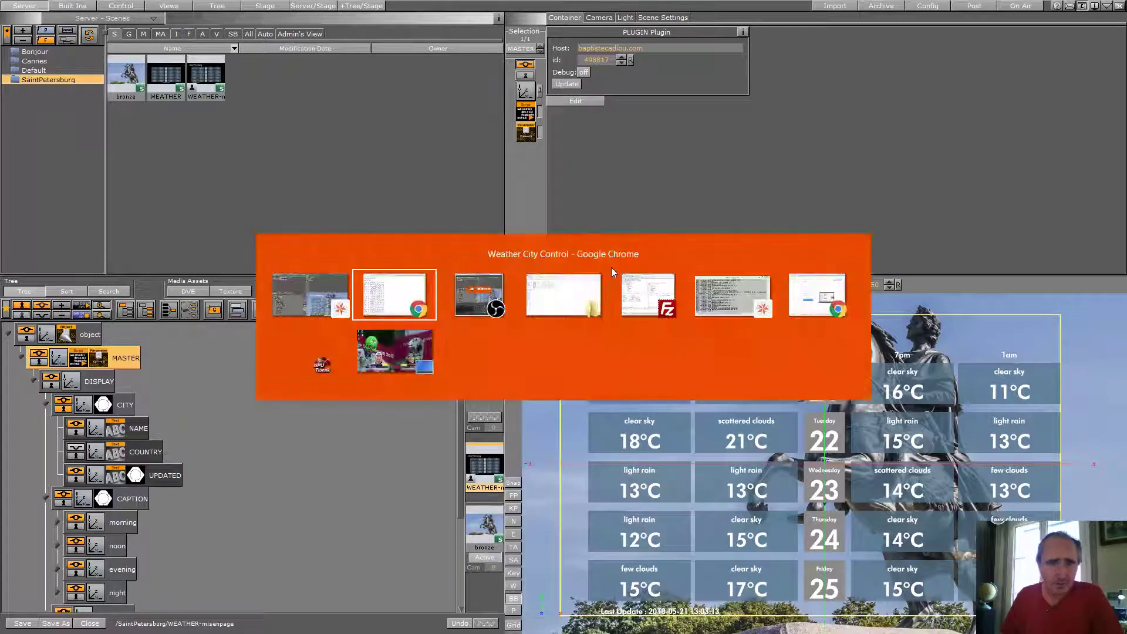
pyautogui.click(403, 39)
pyautogui.click(464, 39)
pyautogui.moveTo(464, 39); pyautogui.dragTo(258, 39)
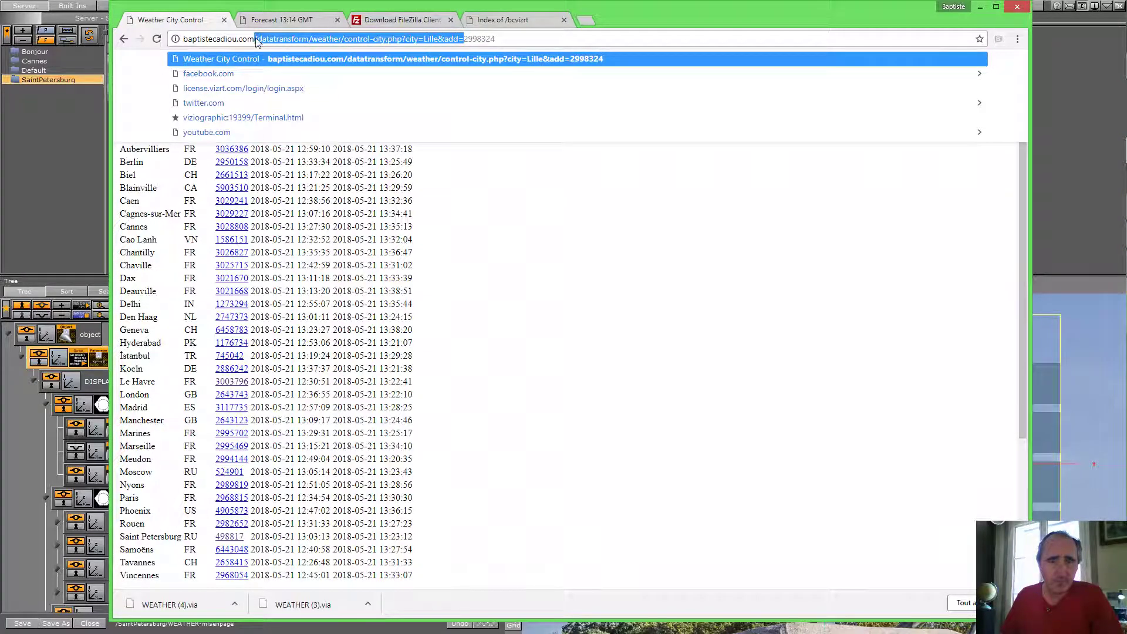
pyautogui.hotkey('ctrl', 'v')
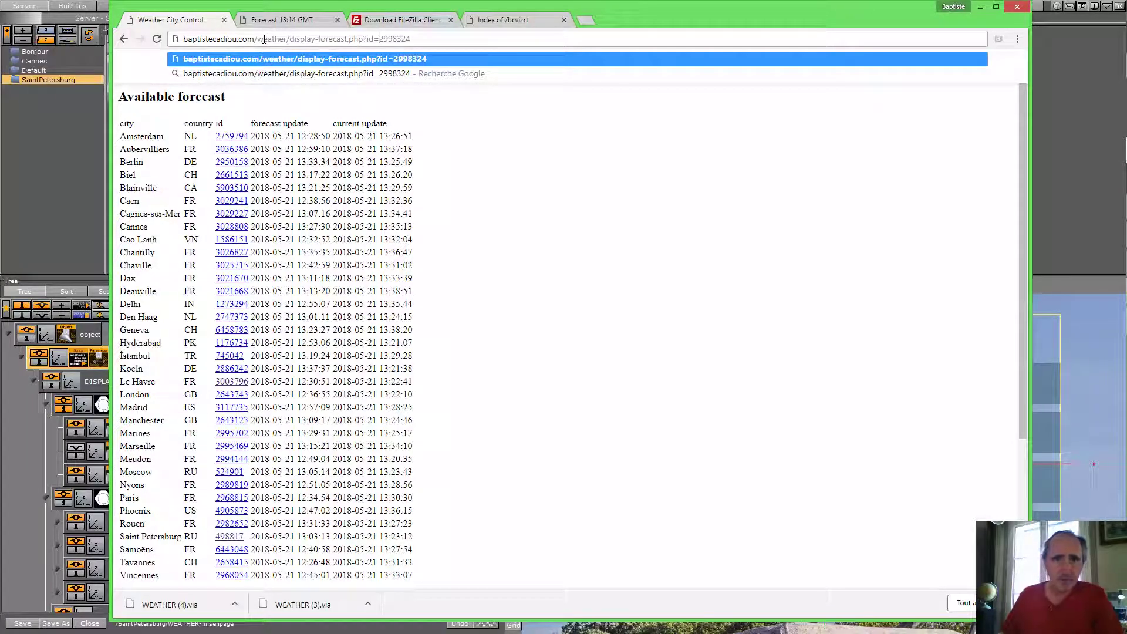
pyautogui.press('Return')
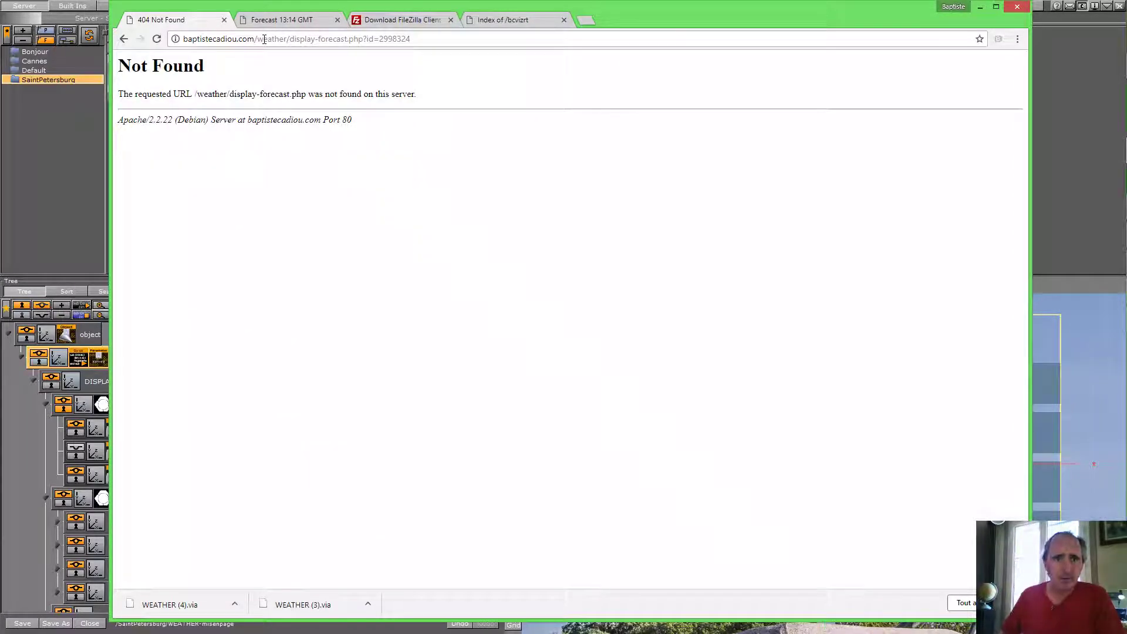
# - Insert "datatransform/" before "weather" in the page address and load the Lille forecast data
pyautogui.click(257, 41)
pyautogui.click(257, 41)
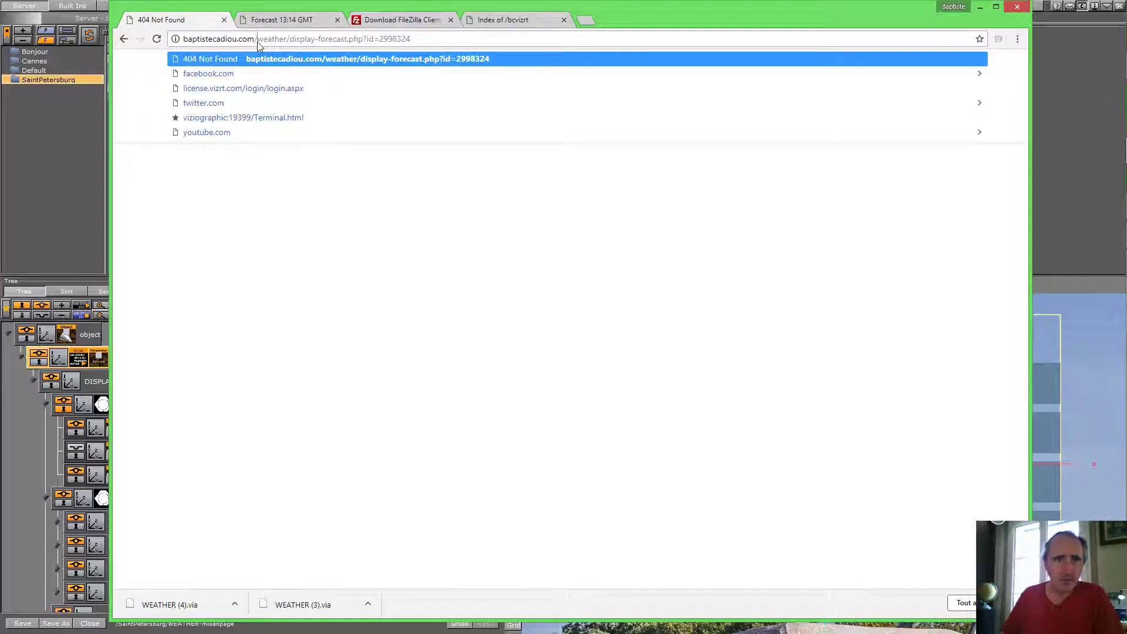
pyautogui.write('datatrans')
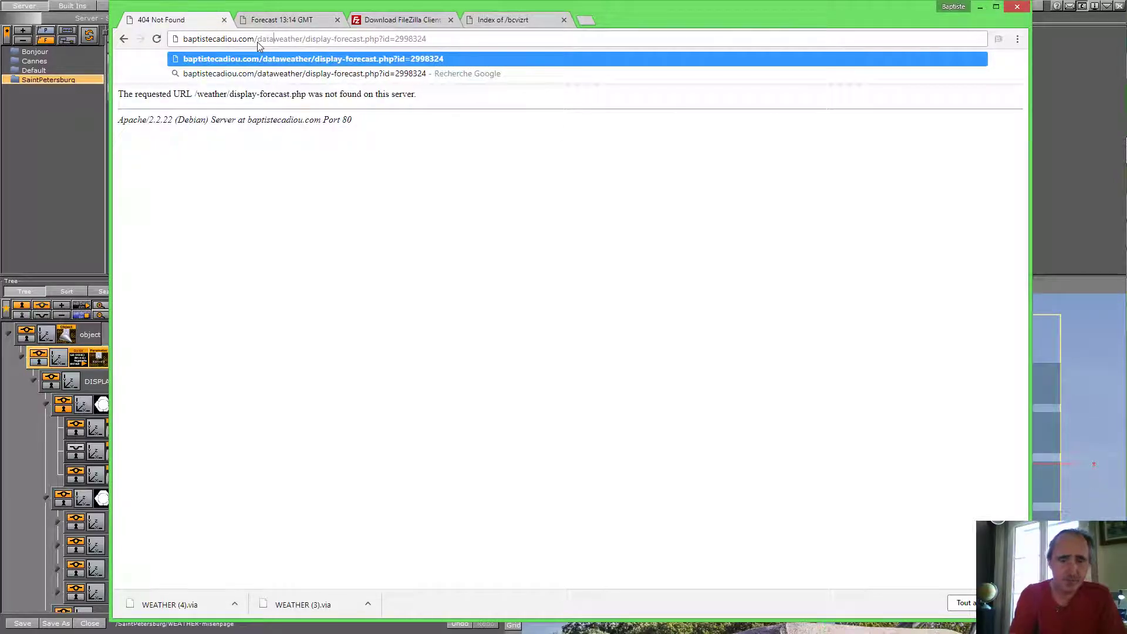
pyautogui.write('form/')
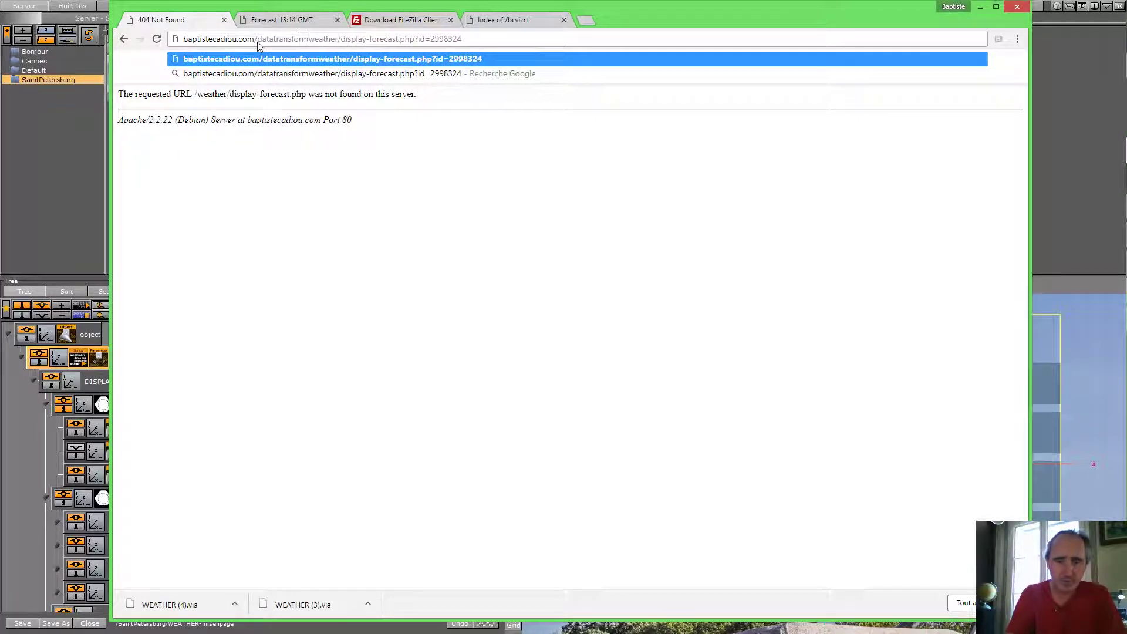
pyautogui.press('Return')
# - Show the source of the Lille forecast page and examine its header lines and daily entries
pyautogui.rightClick(309, 146)
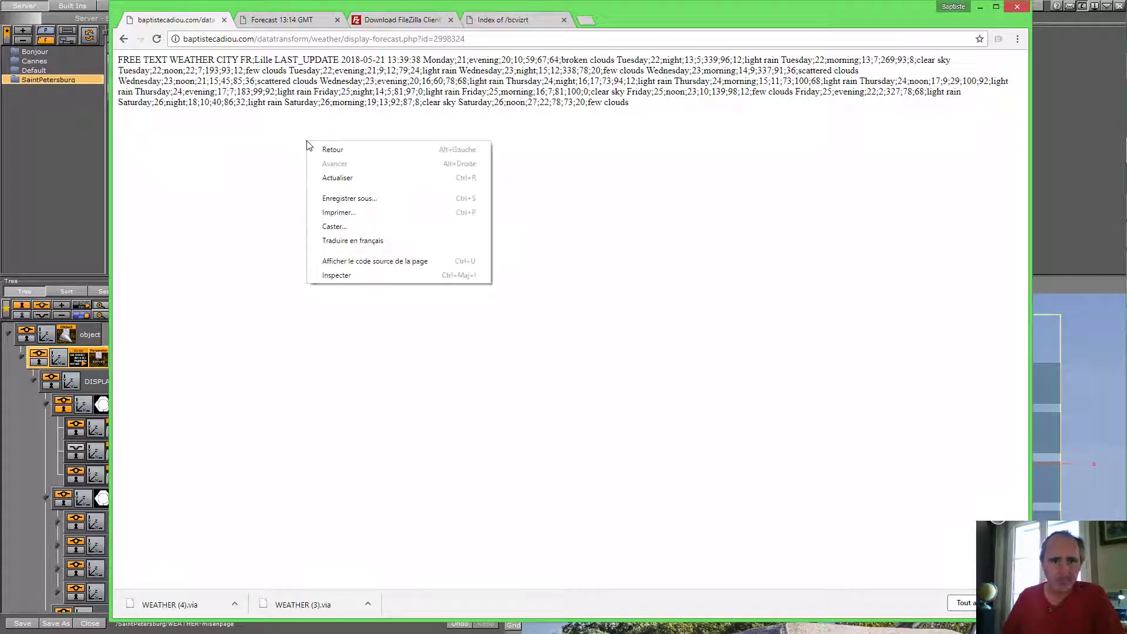
pyautogui.click(360, 262)
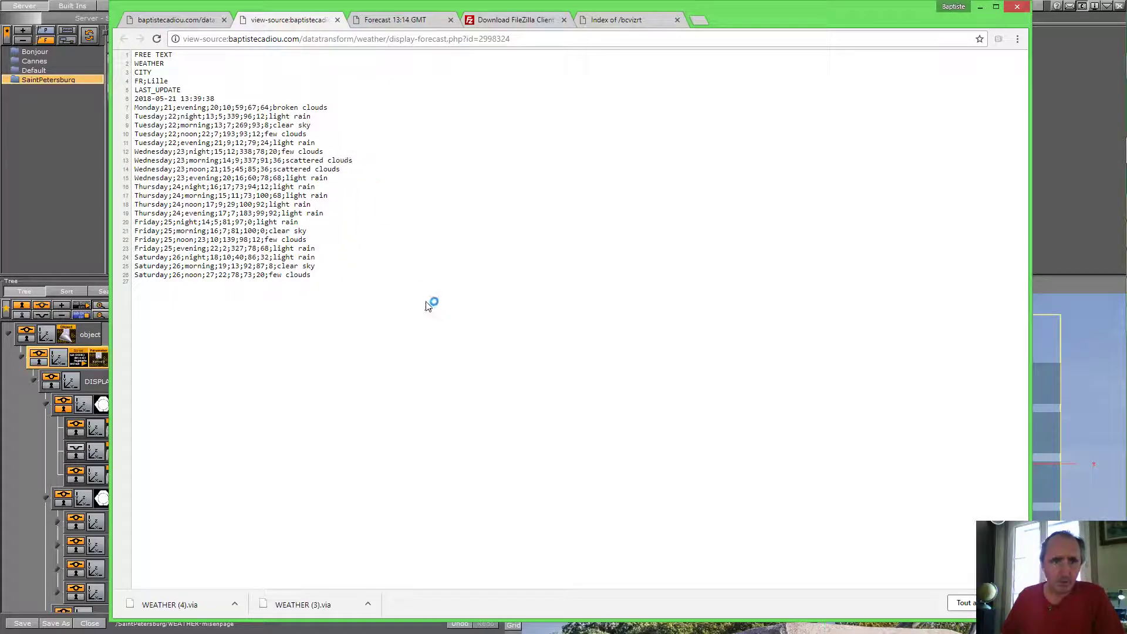
pyautogui.click(305, 41)
pyautogui.click(292, 81)
pyautogui.moveTo(165, 55); pyautogui.dragTo(179, 112)
pyautogui.click(176, 112)
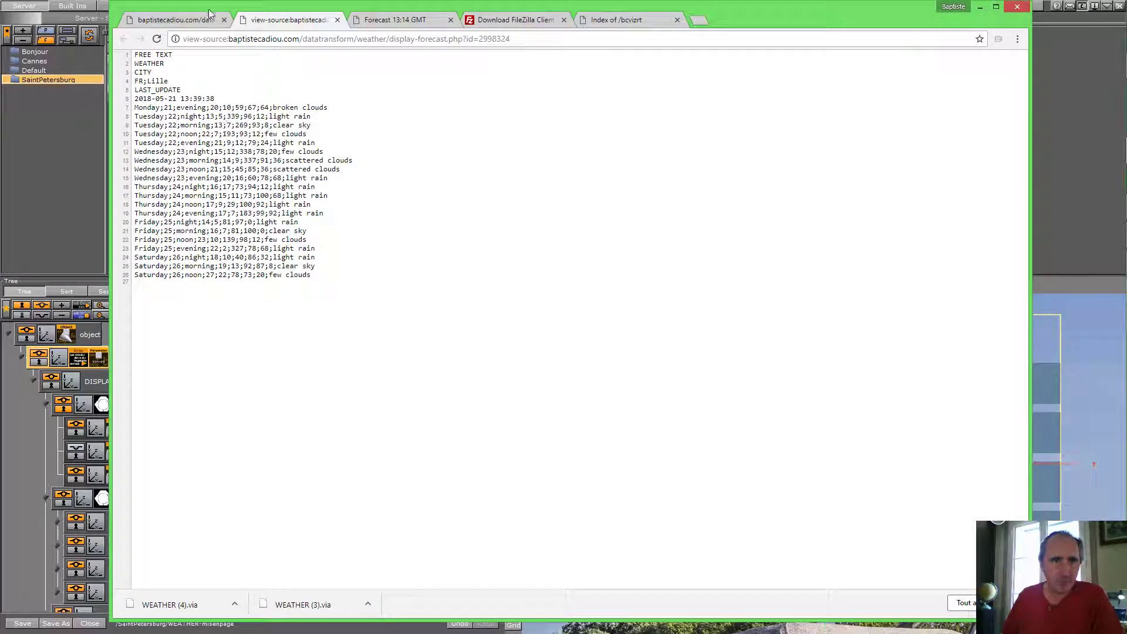
# - Move the browser window aside and copy the city id from the MASTER container's script parameters in Viz Artist
pyautogui.moveTo(210, 13); pyautogui.dragTo(895, 167)
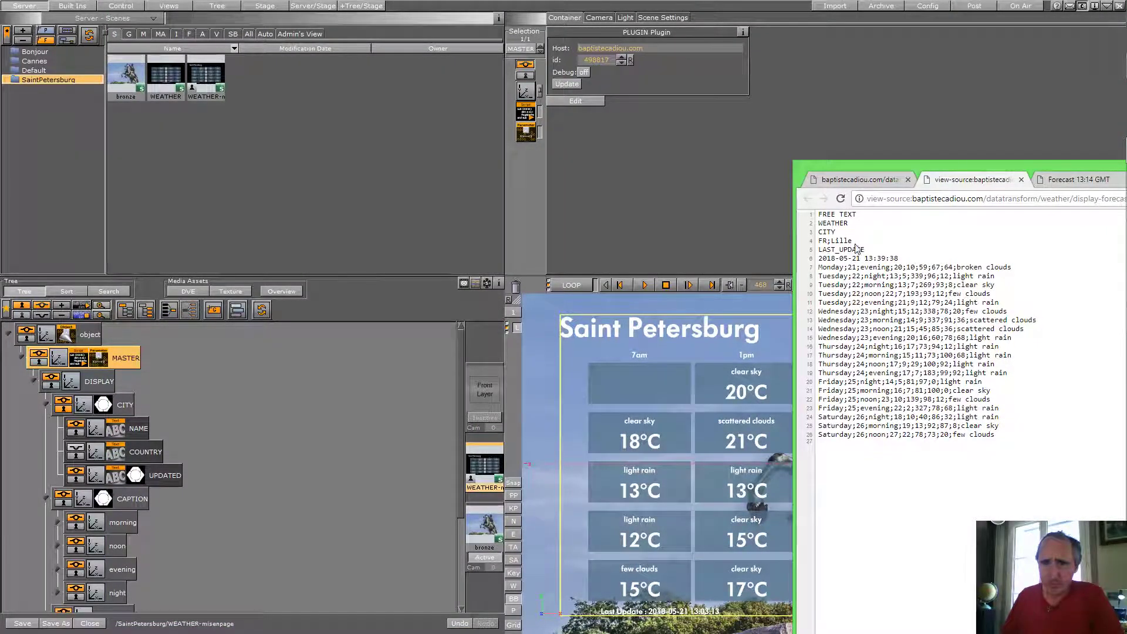
pyautogui.click(594, 61)
pyautogui.doubleClick(594, 61)
pyautogui.hotkey('ctrl', 'c')
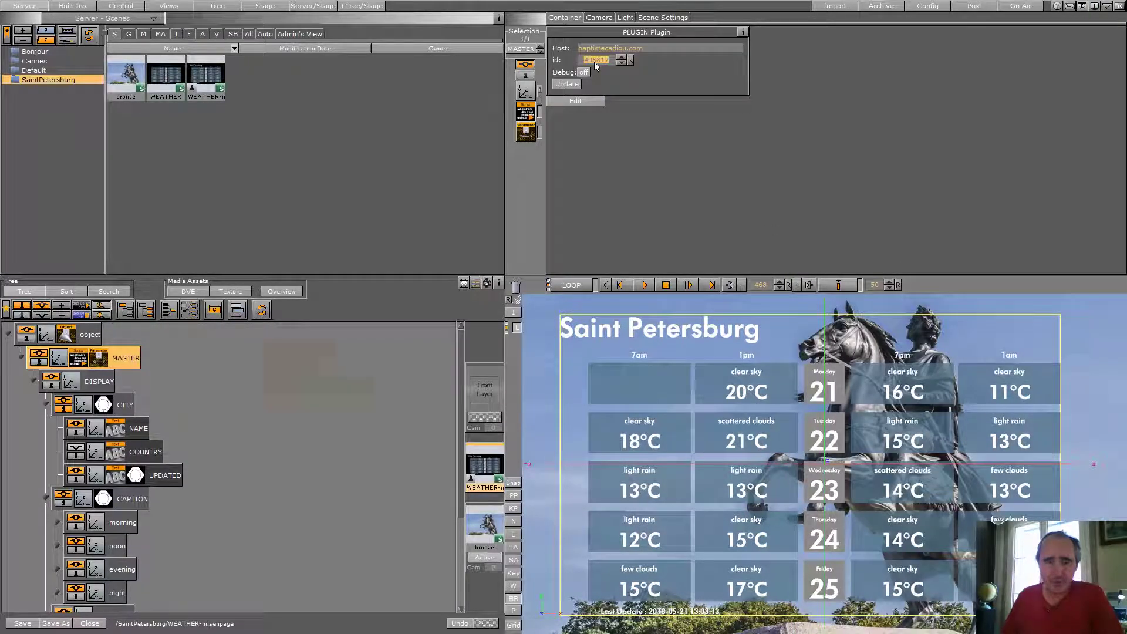
# - Switch to Chrome, replace the city id in the source page address with 498817 and load the Saint Petersburg data
pyautogui.hotkey('alt', 'Tab')
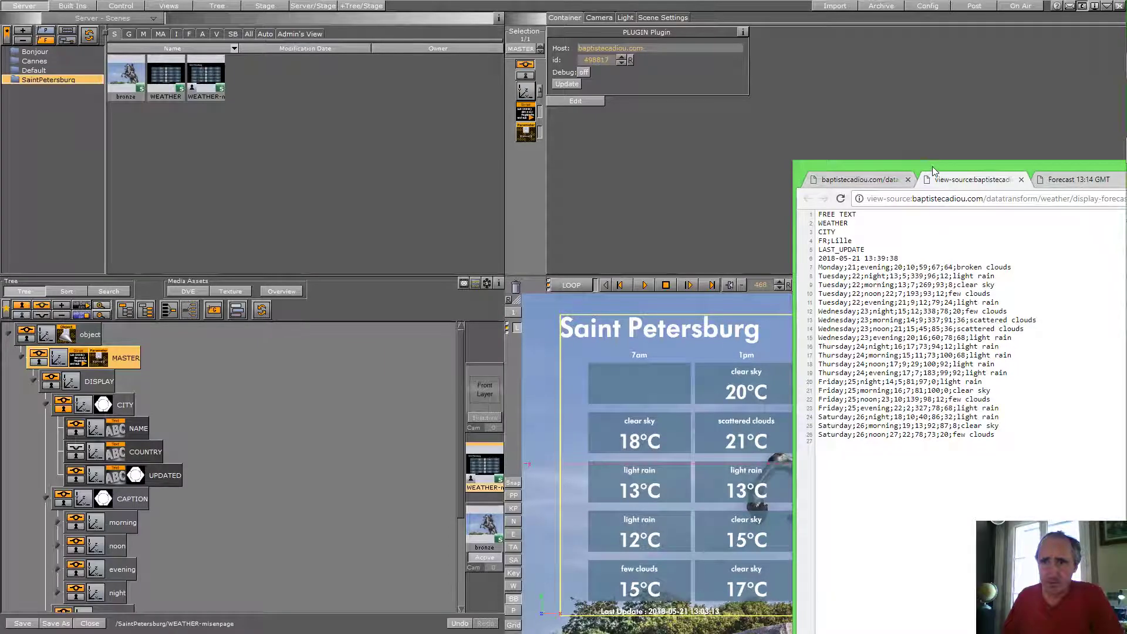
pyautogui.moveTo(932, 167); pyautogui.dragTo(671, 153)
pyautogui.click(912, 187)
pyautogui.click(905, 187)
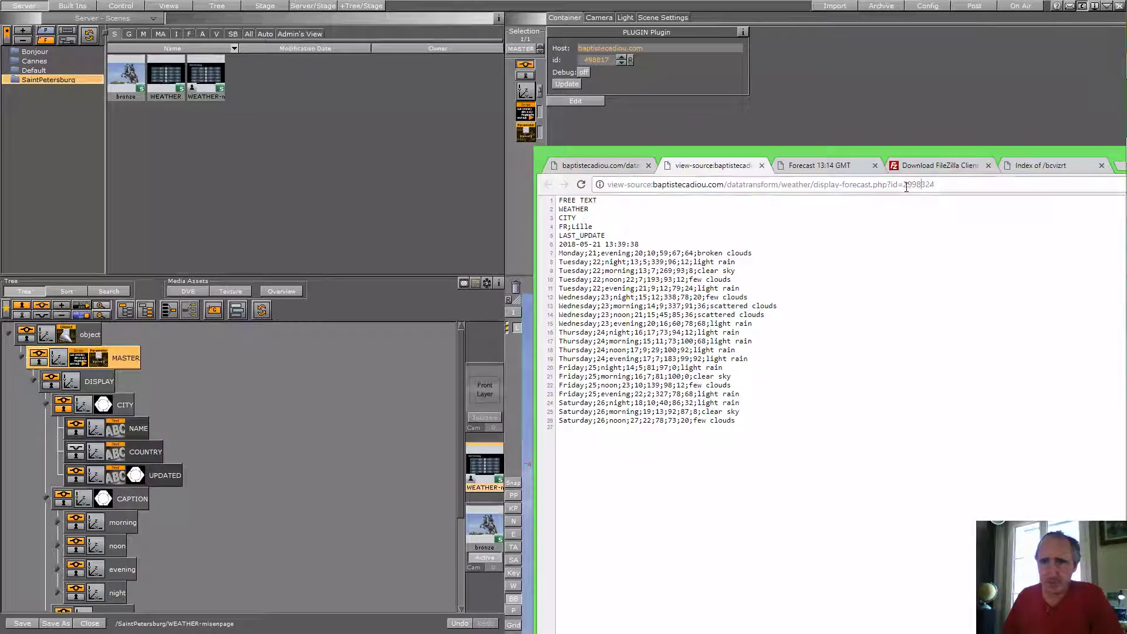
pyautogui.doubleClick(905, 187)
pyautogui.hotkey('ctrl', 'v')
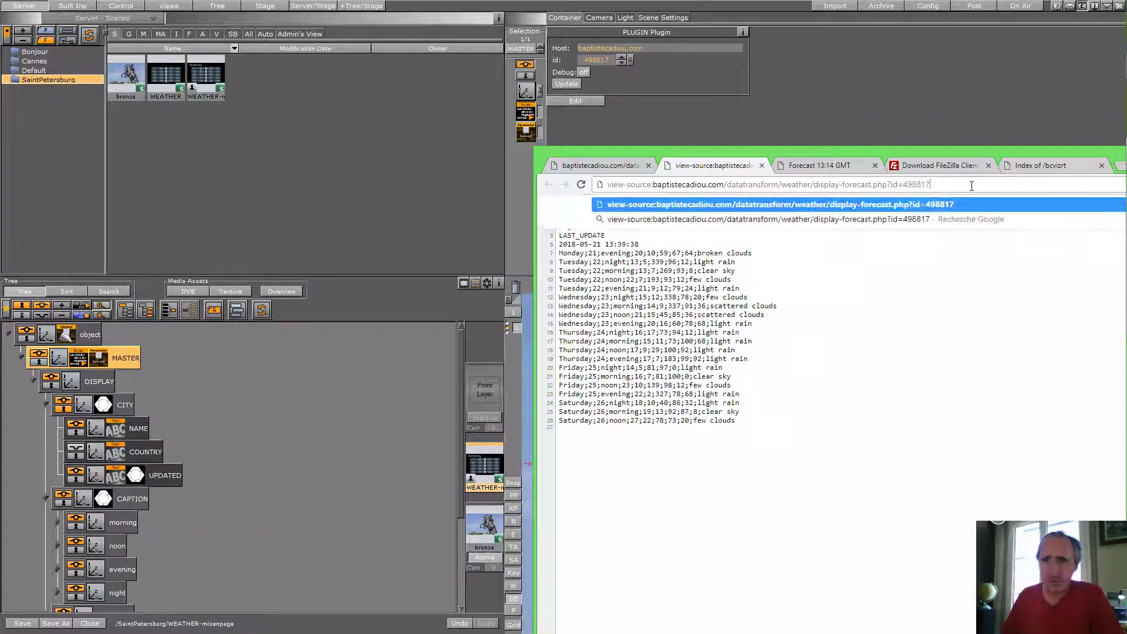
pyautogui.press('Return')
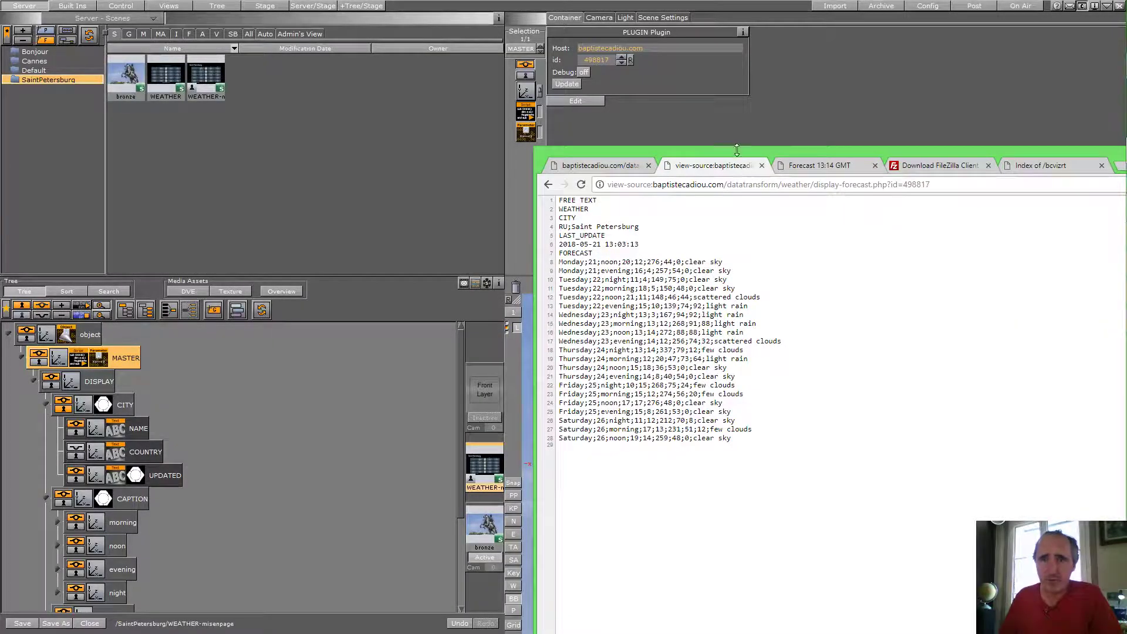
# - Narrow the browser window and place it beside the rendered forecast to compare the data, finishing back in Viz Artist
pyautogui.moveTo(736, 150); pyautogui.dragTo(285, 65)
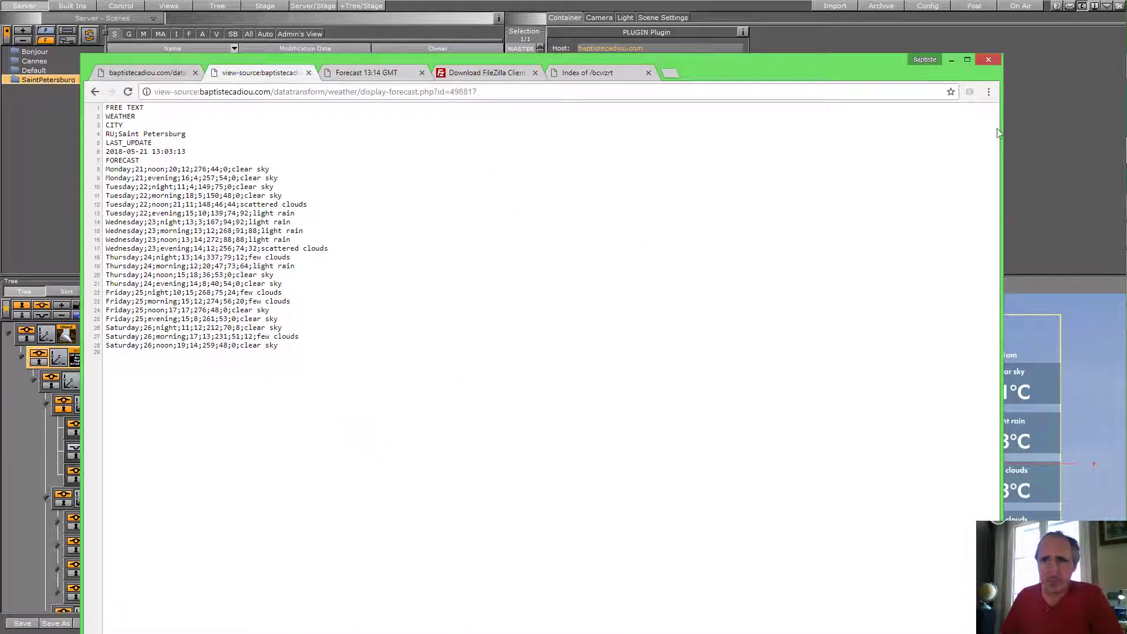
pyautogui.moveTo(998, 132); pyautogui.dragTo(361, 130)
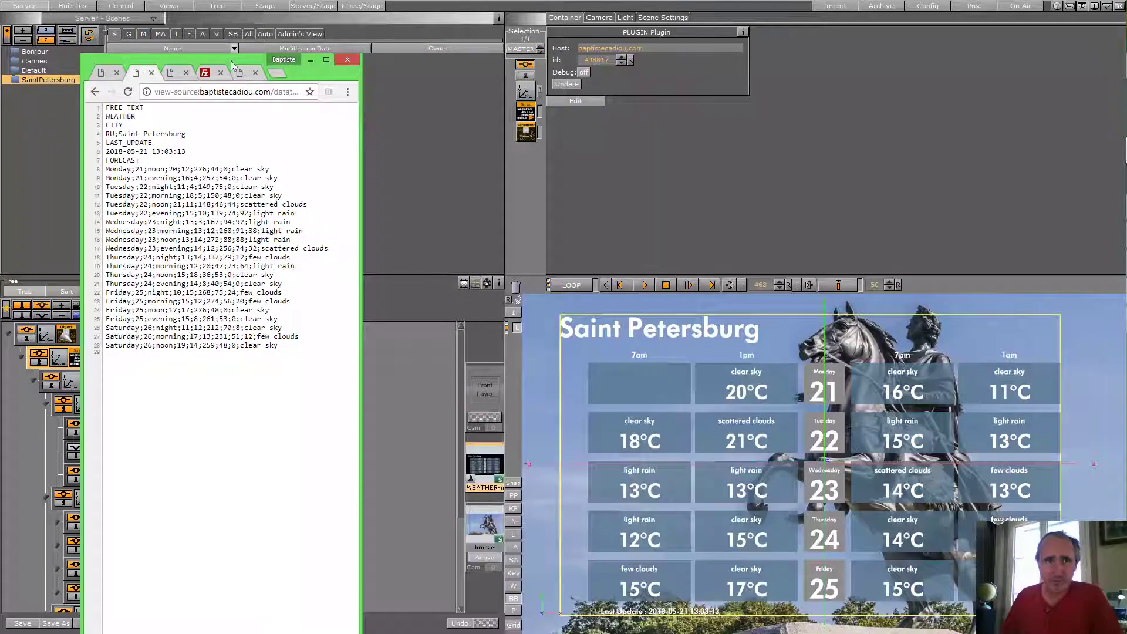
pyautogui.moveTo(238, 65); pyautogui.dragTo(243, 160)
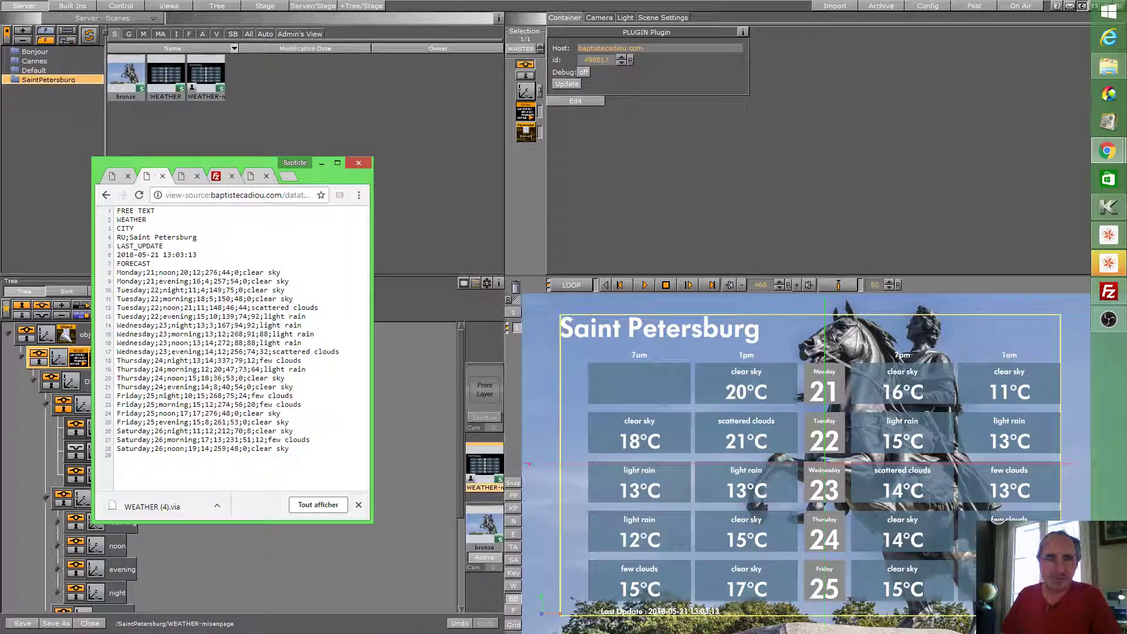
pyautogui.hotkey('alt', 'Tab')
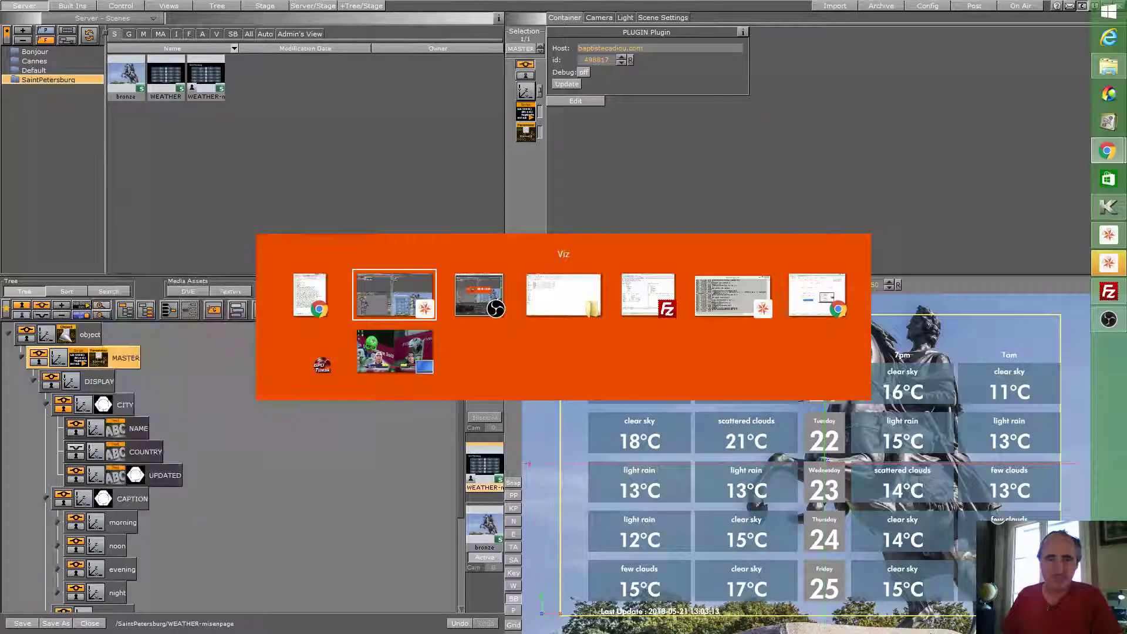